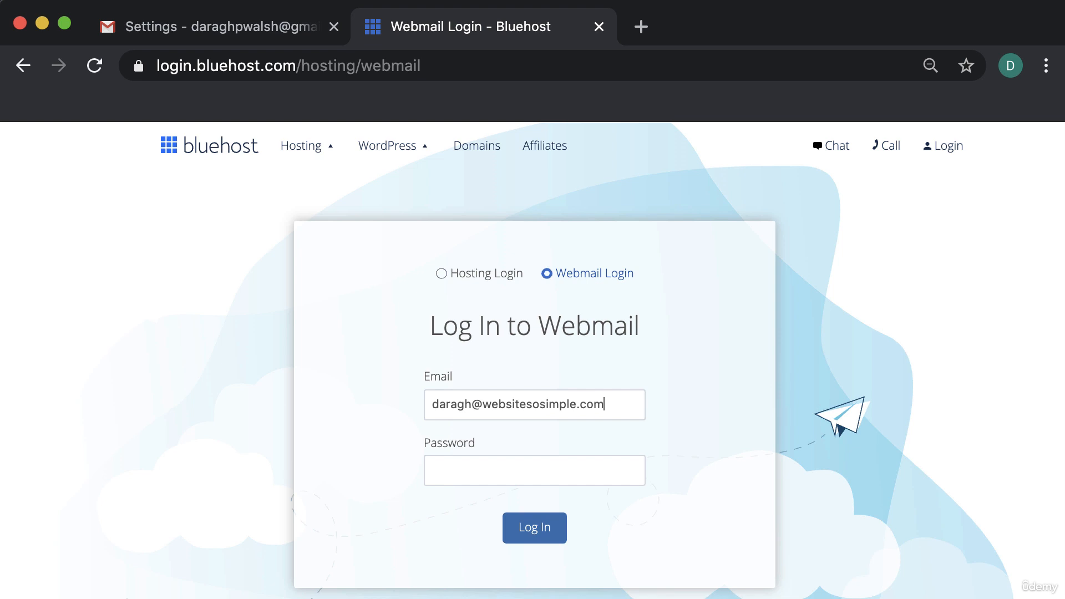
# Advance the Bluehost Webmail login from the domain address to password entry
pyautogui.click(527, 469)
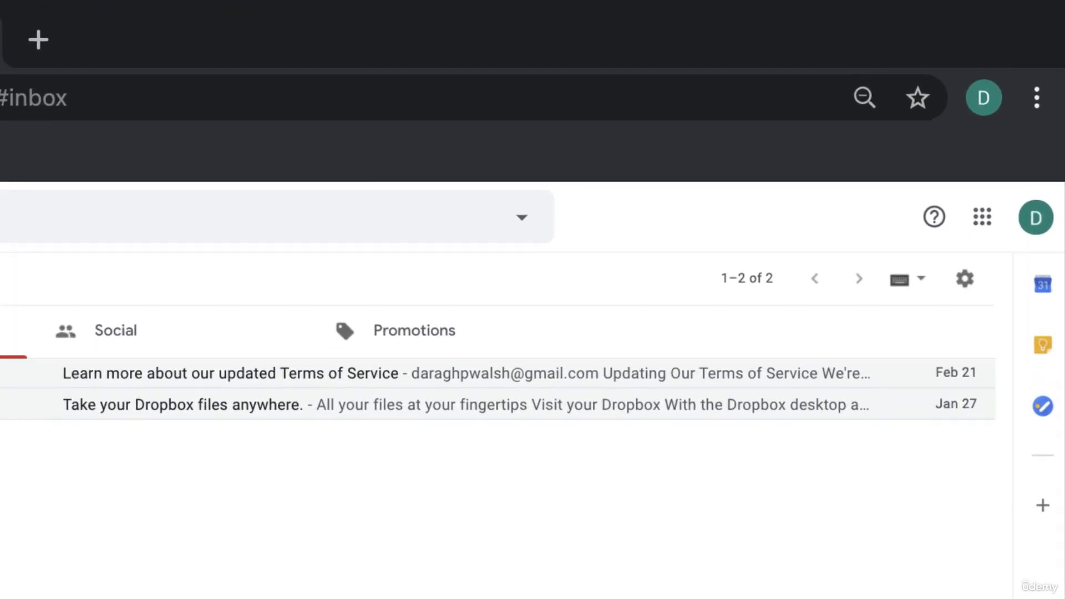
# Open Gmail Settings' Accounts and Import tab and start adding a mail account
pyautogui.click(964, 283)
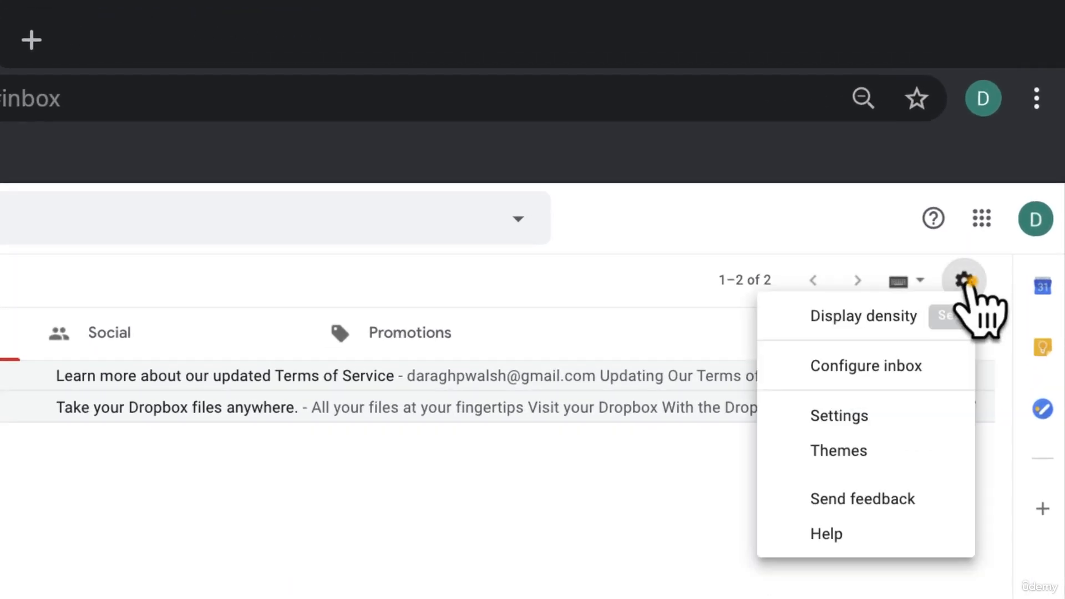
pyautogui.click(958, 415)
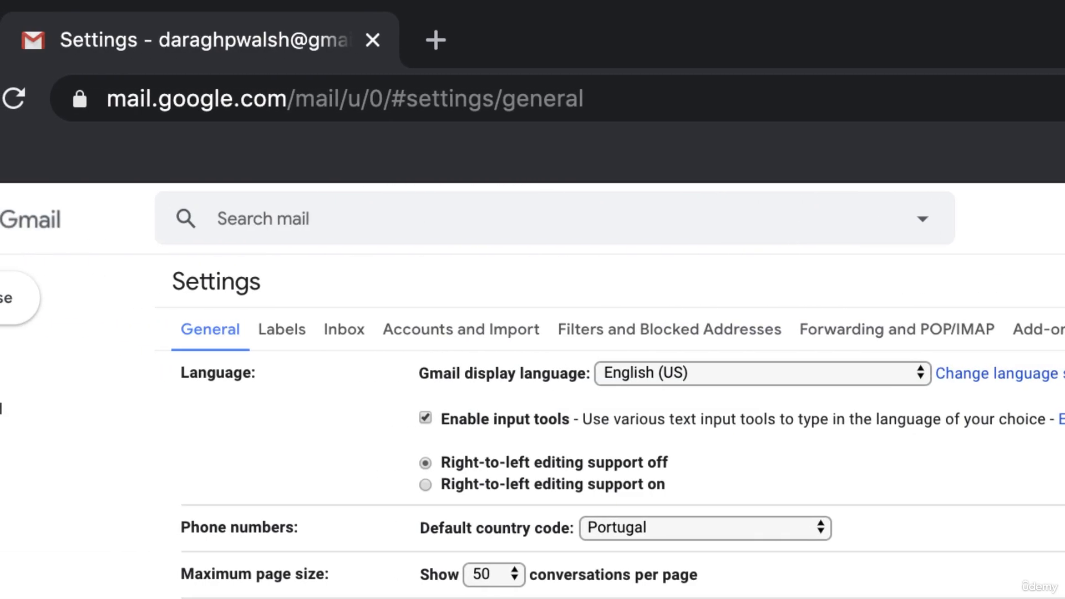
pyautogui.click(527, 329)
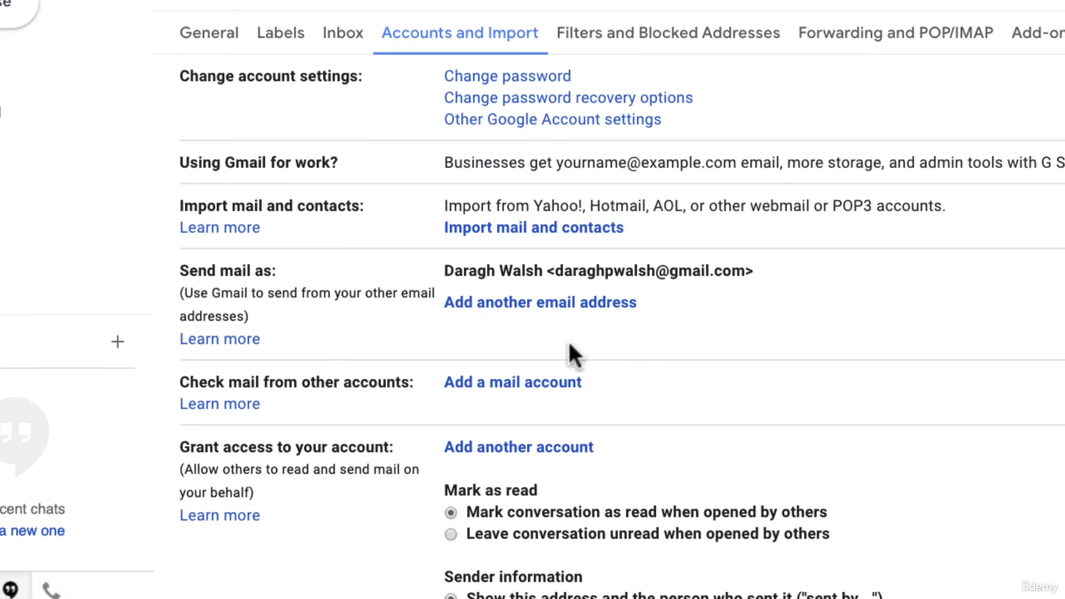
pyautogui.click(571, 380)
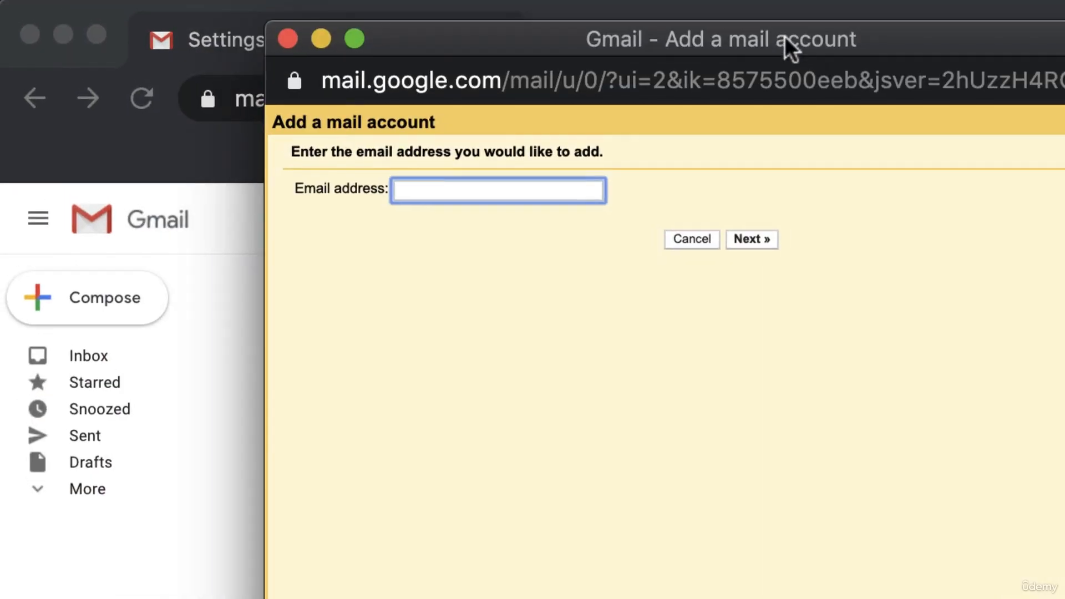
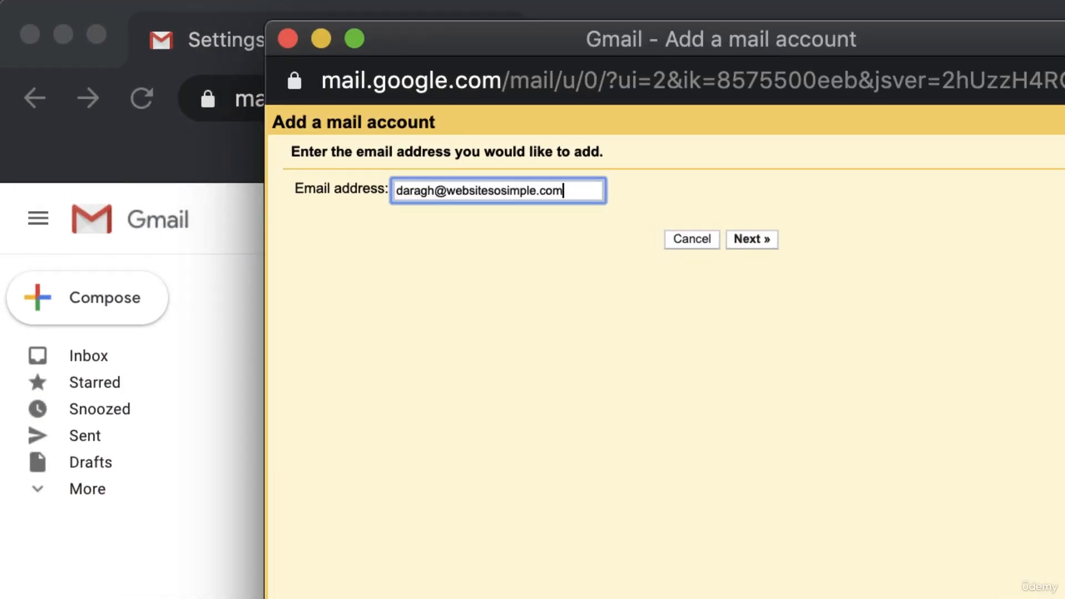
# Enter the domain email address and continue with Import emails (POP3)
pyautogui.press('Return')
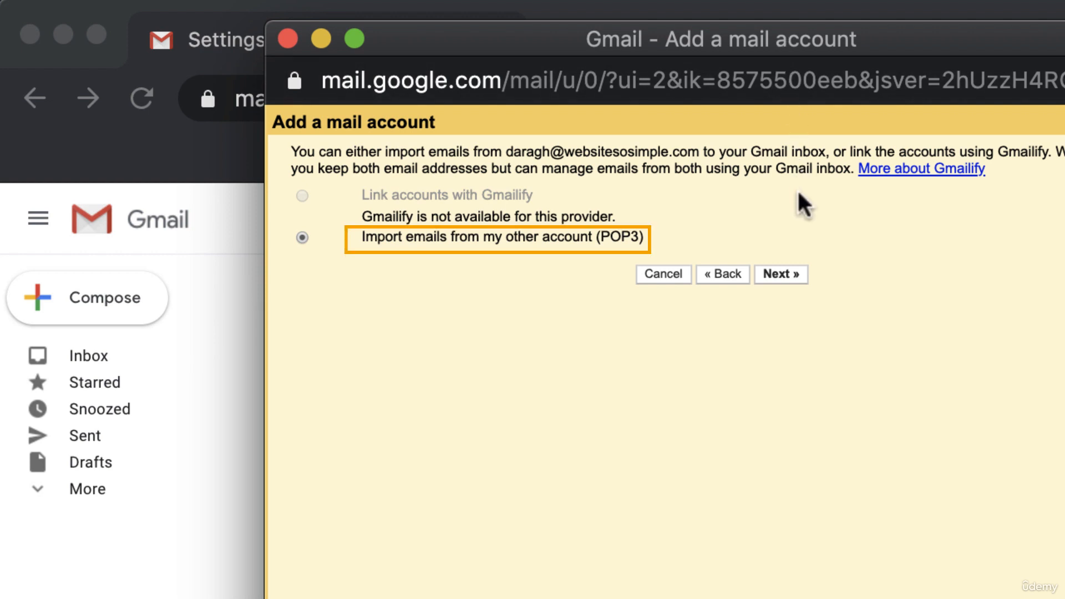
pyautogui.click(795, 270)
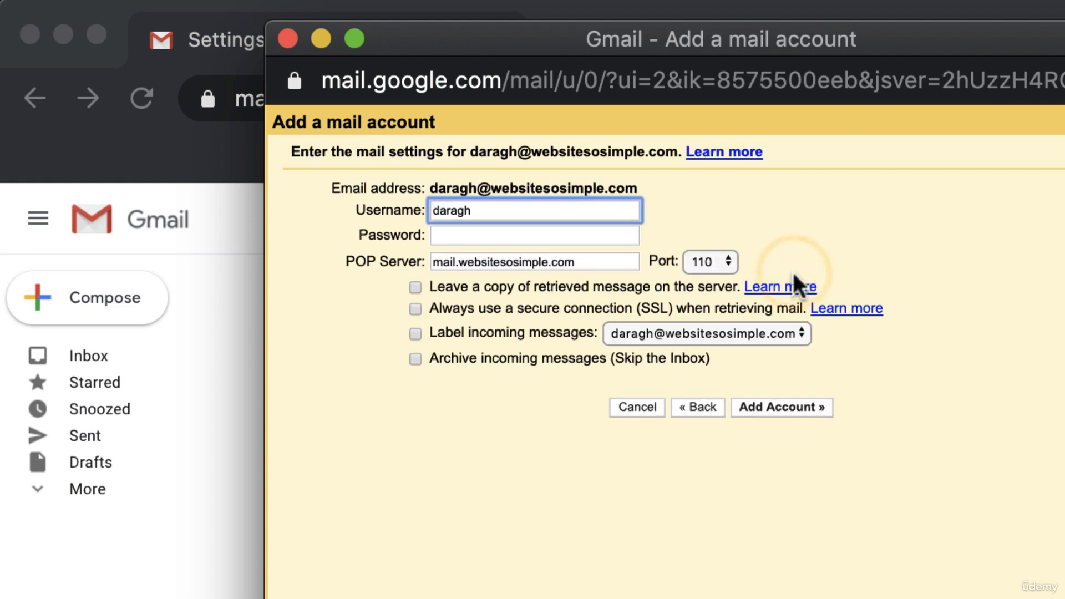
# Focus the prefilled username, then open a new browser tab beside Gmail
pyautogui.click(551, 211)
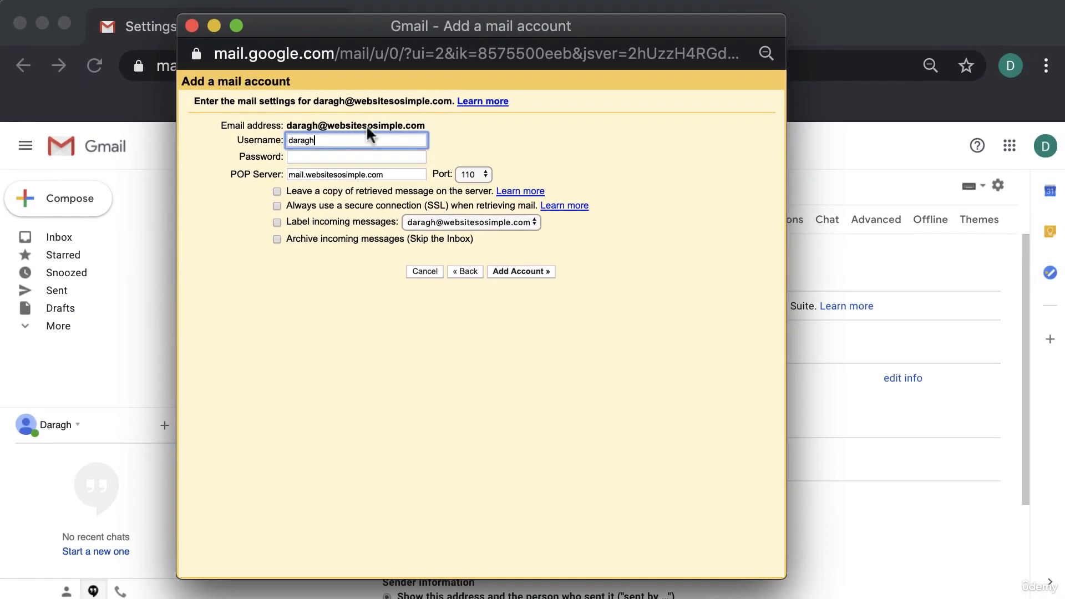
pyautogui.click(375, 6)
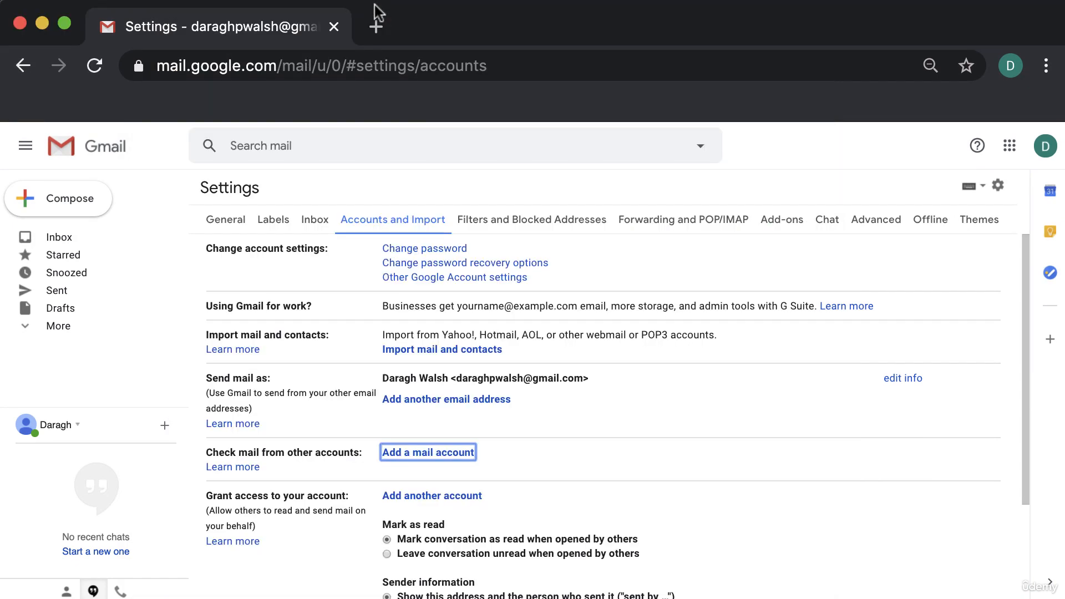
pyautogui.click(376, 27)
# Log in to bluehost.com/webmail with the domain address and its password
pyautogui.write('bluehost.com/webmail')
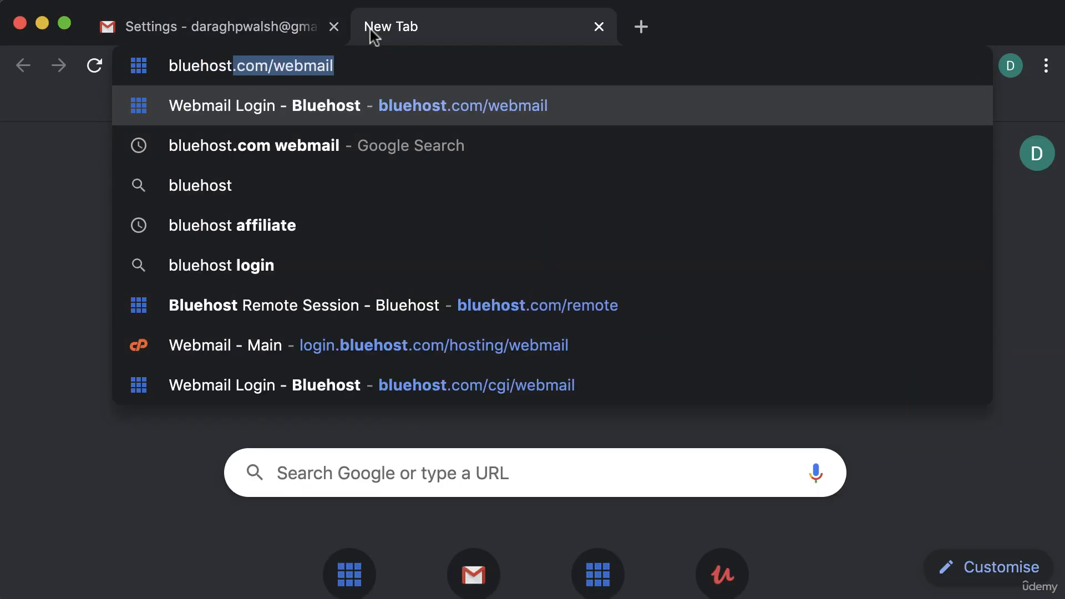
pyautogui.press('Return')
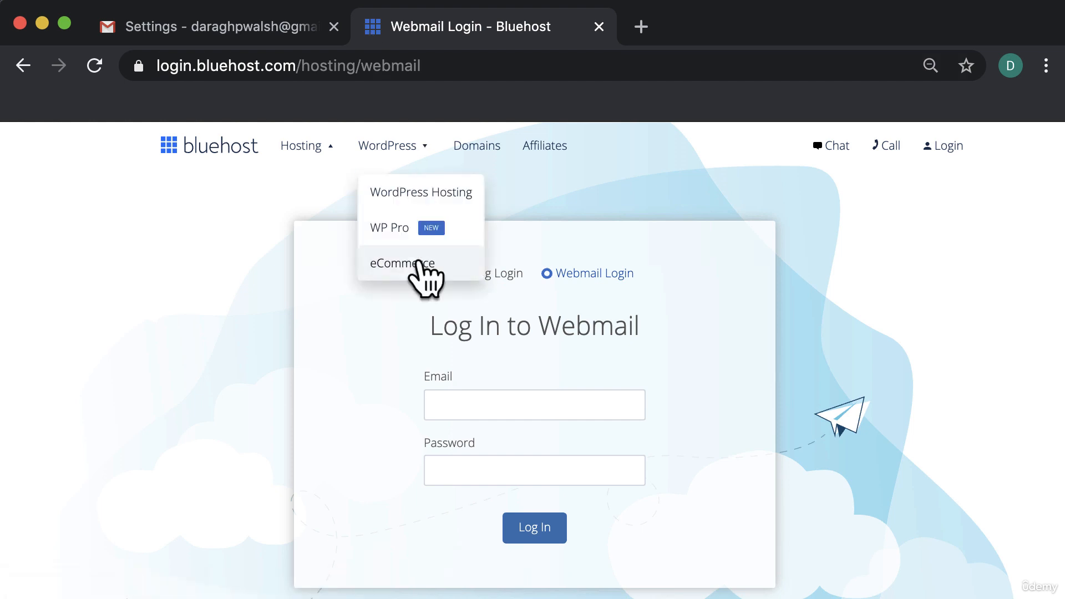
pyautogui.click(528, 468)
pyautogui.write('••••••••••••')
pyautogui.click(534, 527)
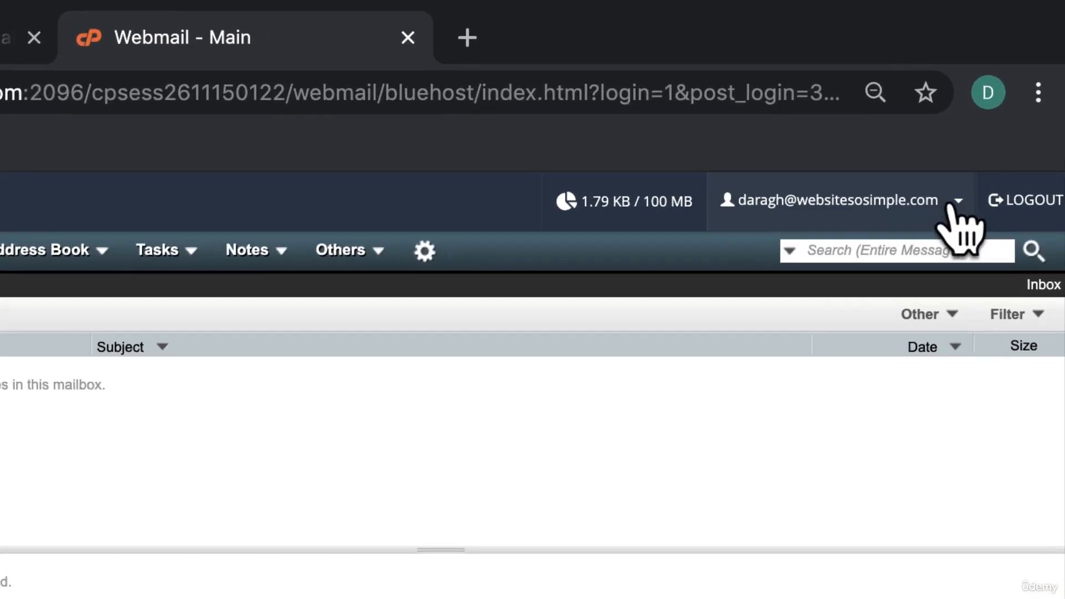
# Open Configure Mail Client and scroll down to the Manual Settings server details
pyautogui.click(990, 142)
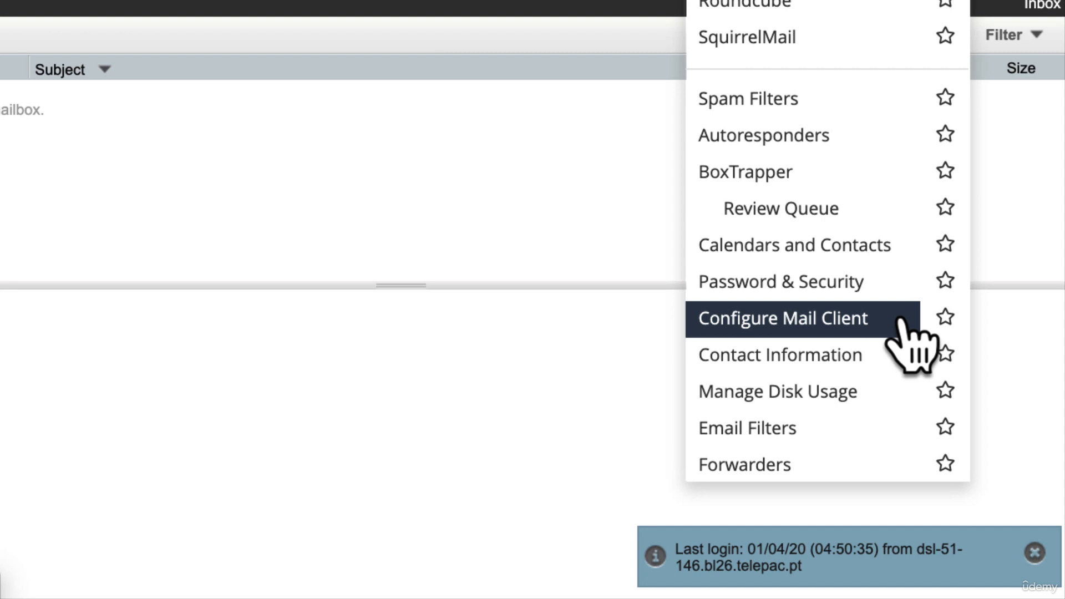
pyautogui.click(899, 319)
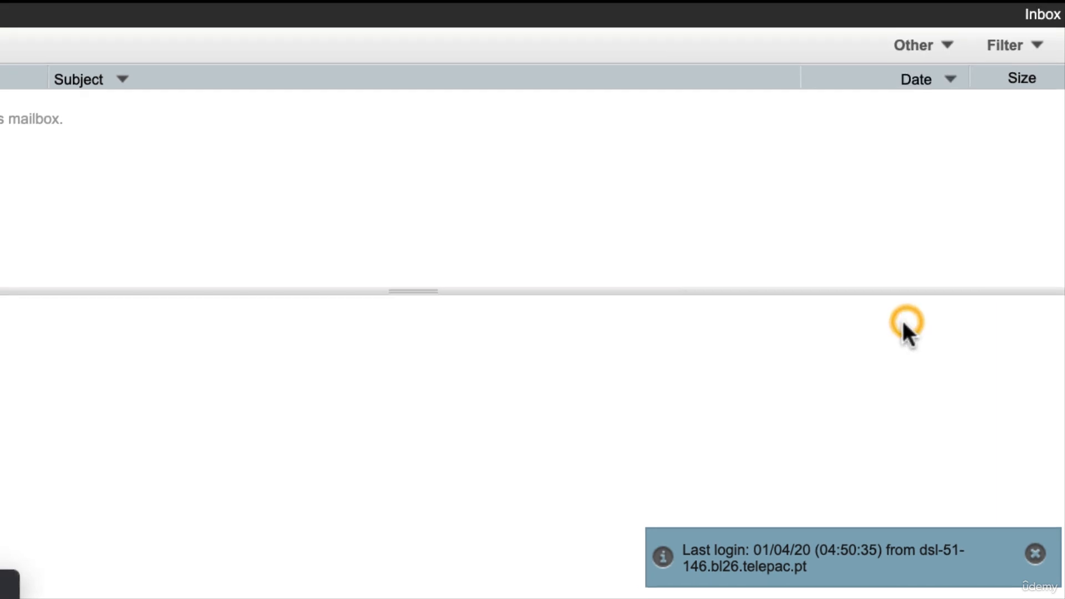
pyautogui.scroll(-10, 955, 408)
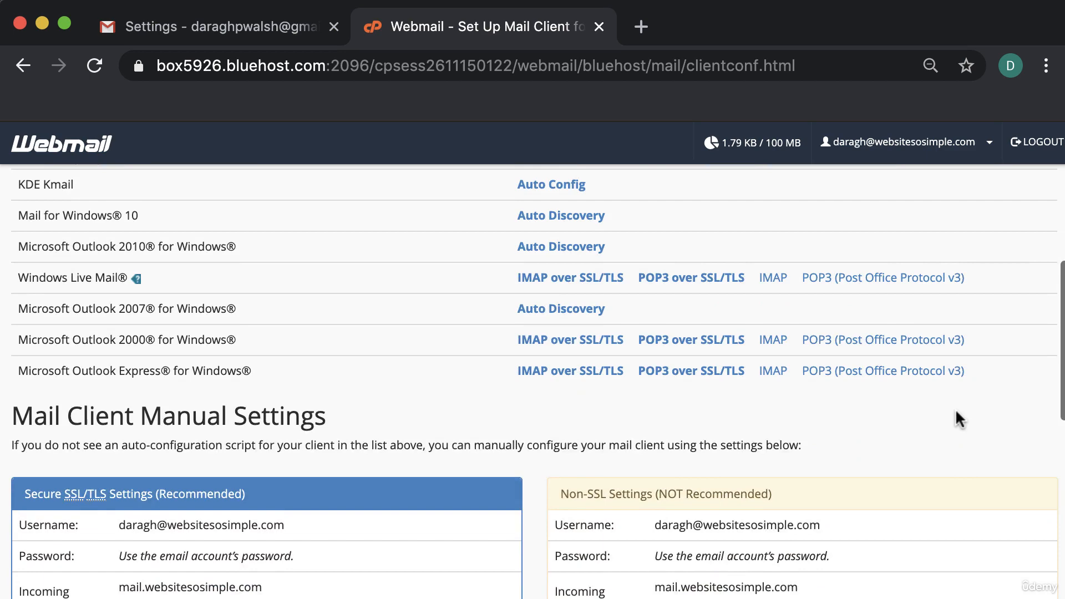
pyautogui.scroll(-5, 956, 408)
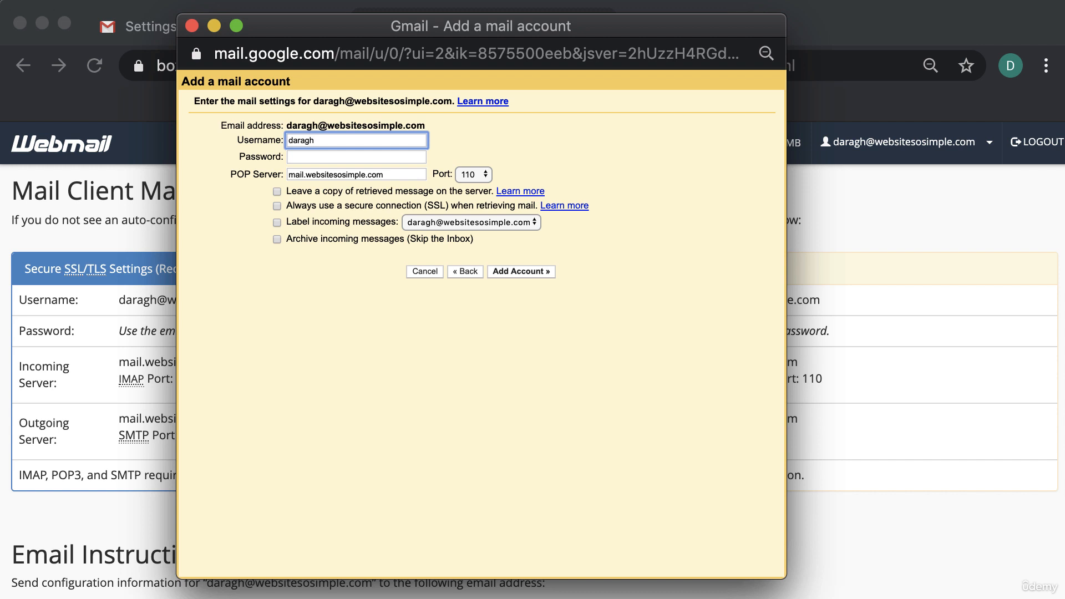
# Append the domain to the POP3 username, paste the mailbox password, and move the window aside
pyautogui.write('@websitesosimple.com')
pyautogui.click(319, 159)
pyautogui.press('super+v')
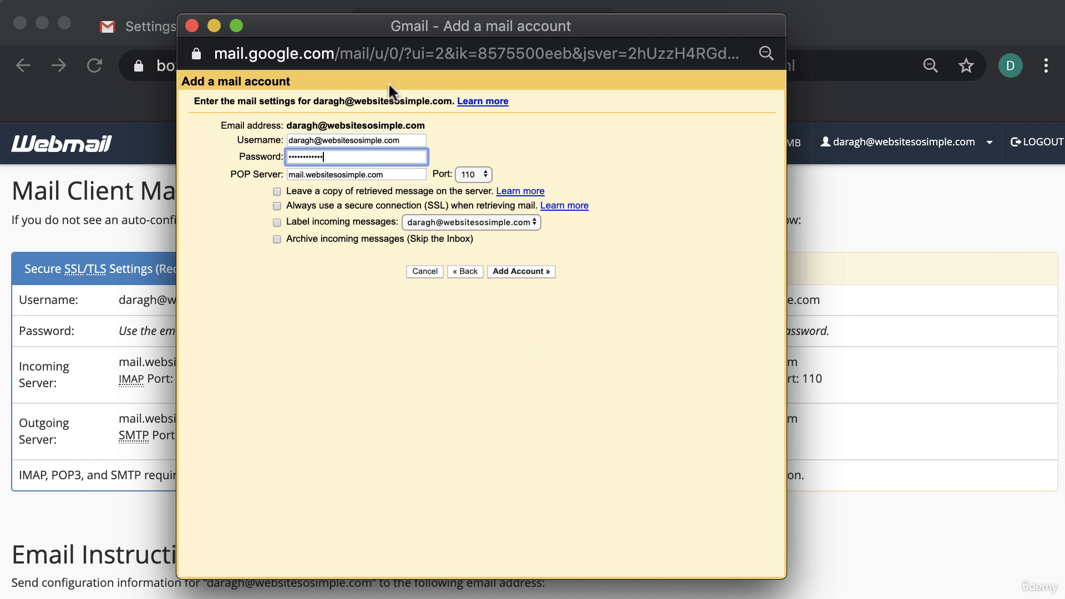
pyautogui.moveTo(381, 33); pyautogui.dragTo(691, 52)
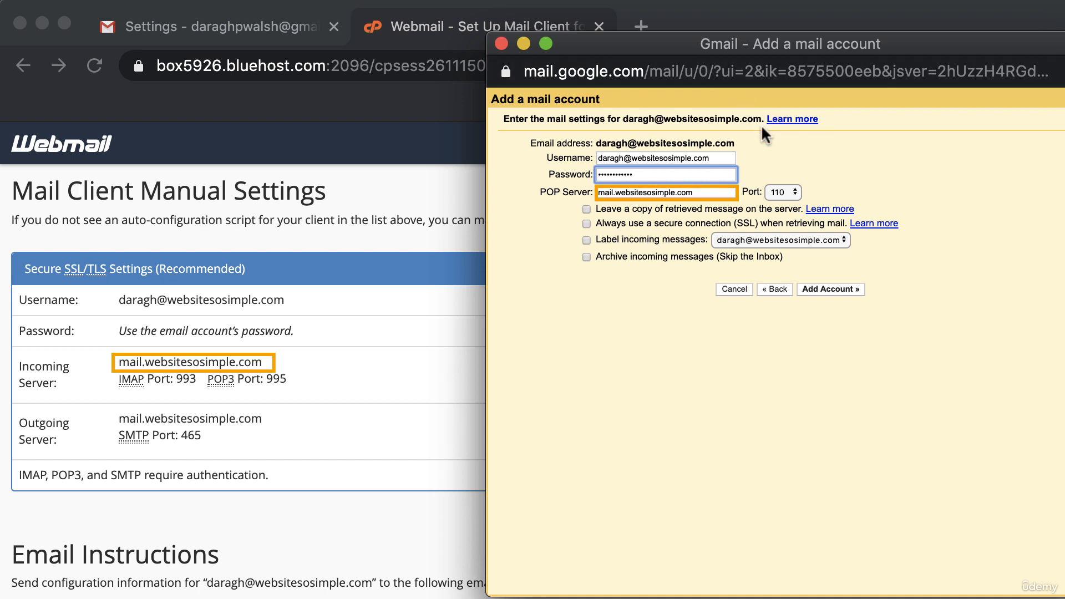
# Set POP port 995, enable SSL and incoming-message labelling, and add the account
pyautogui.click(792, 190)
pyautogui.click(802, 226)
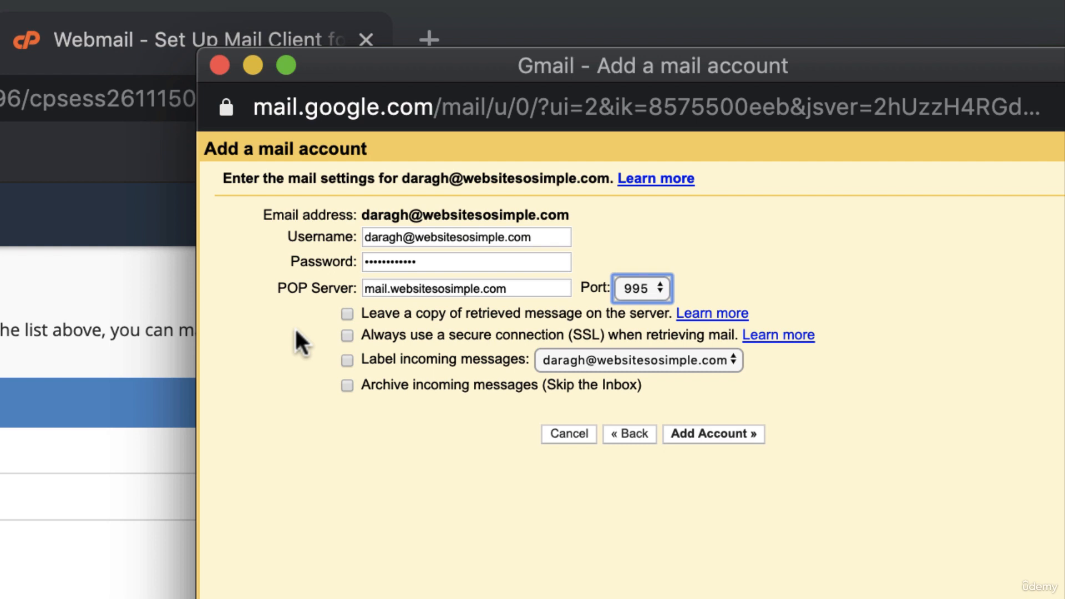
pyautogui.click(349, 336)
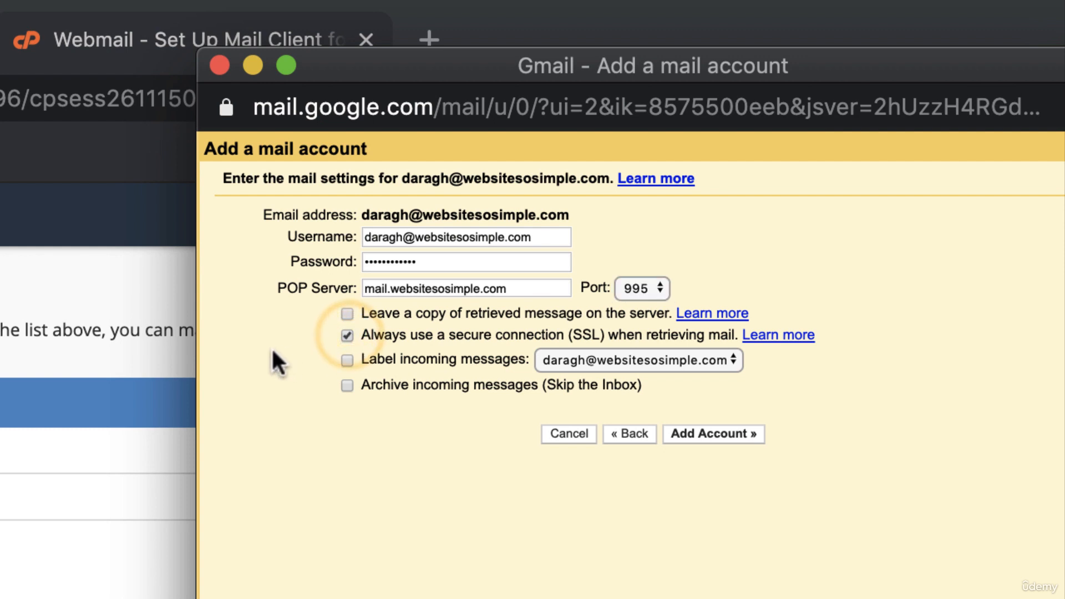
pyautogui.click(347, 360)
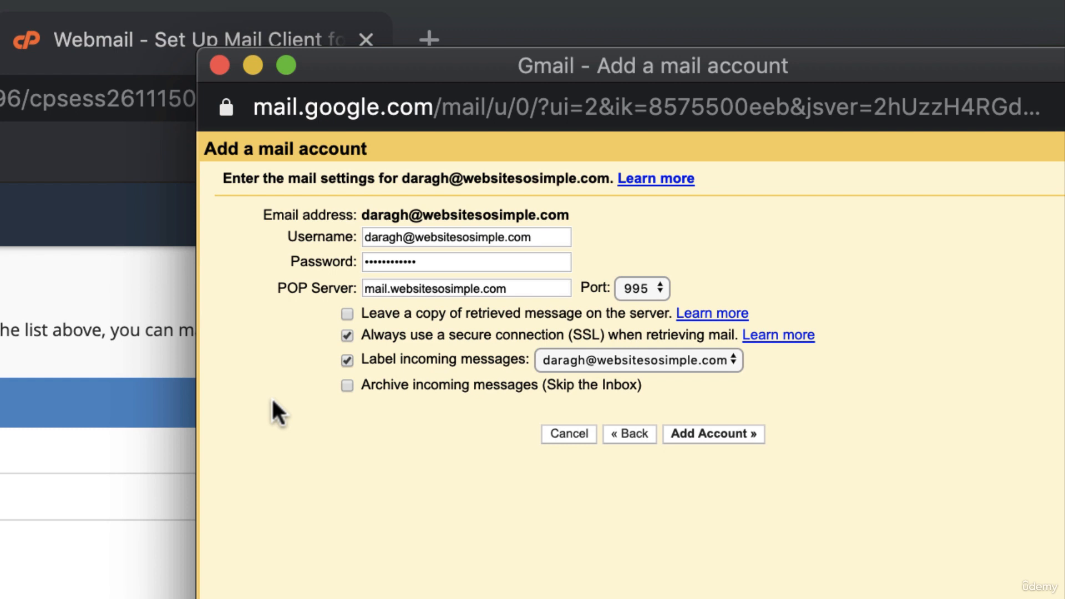
pyautogui.click(714, 432)
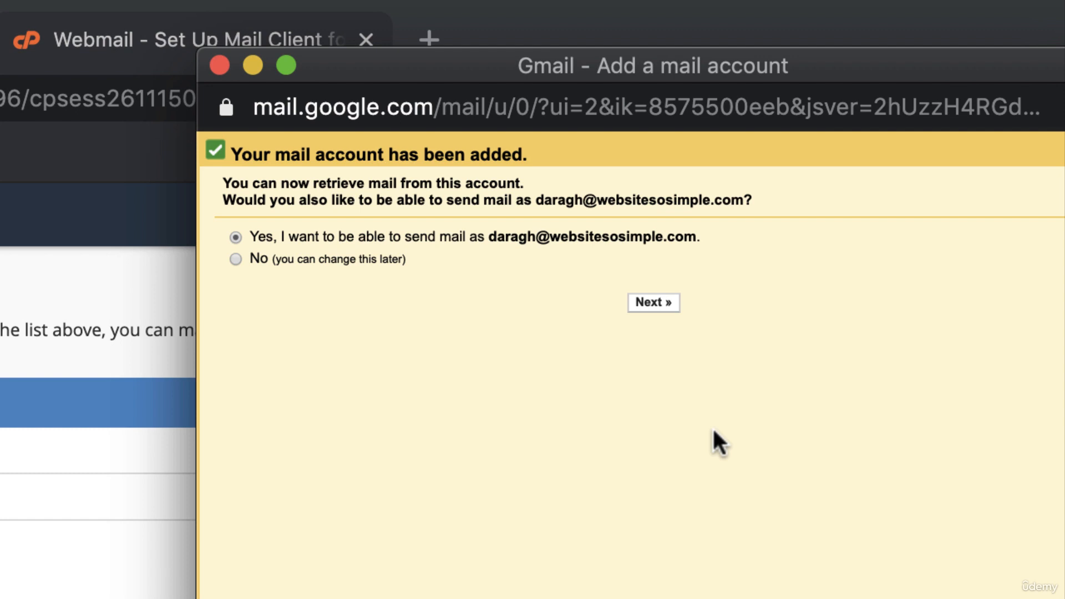
# Choose to send mail as the Bluehost address and accept the sender name
pyautogui.click(657, 305)
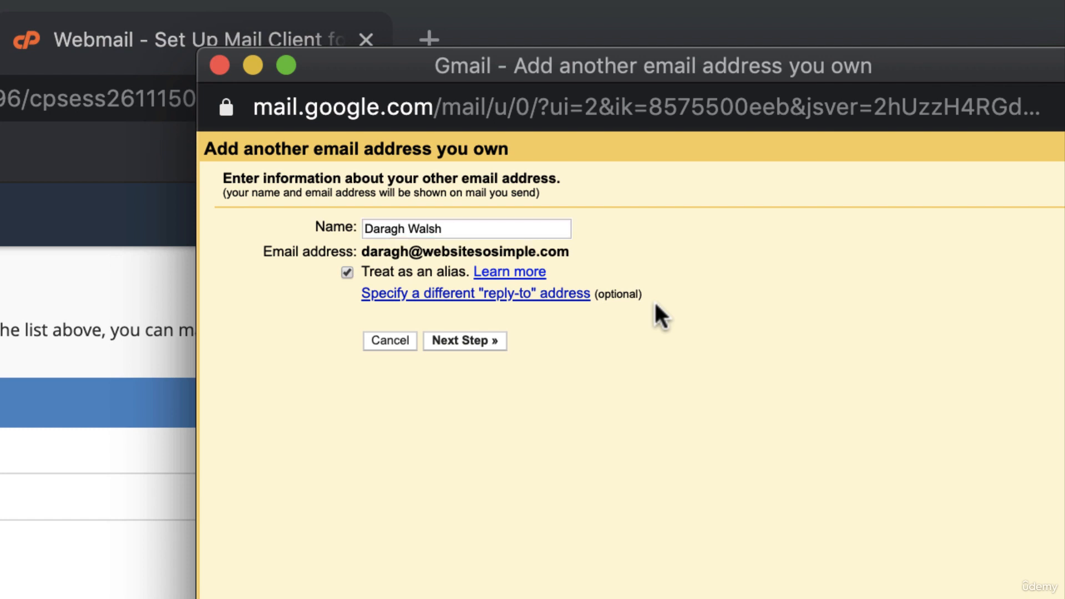
pyautogui.click(479, 340)
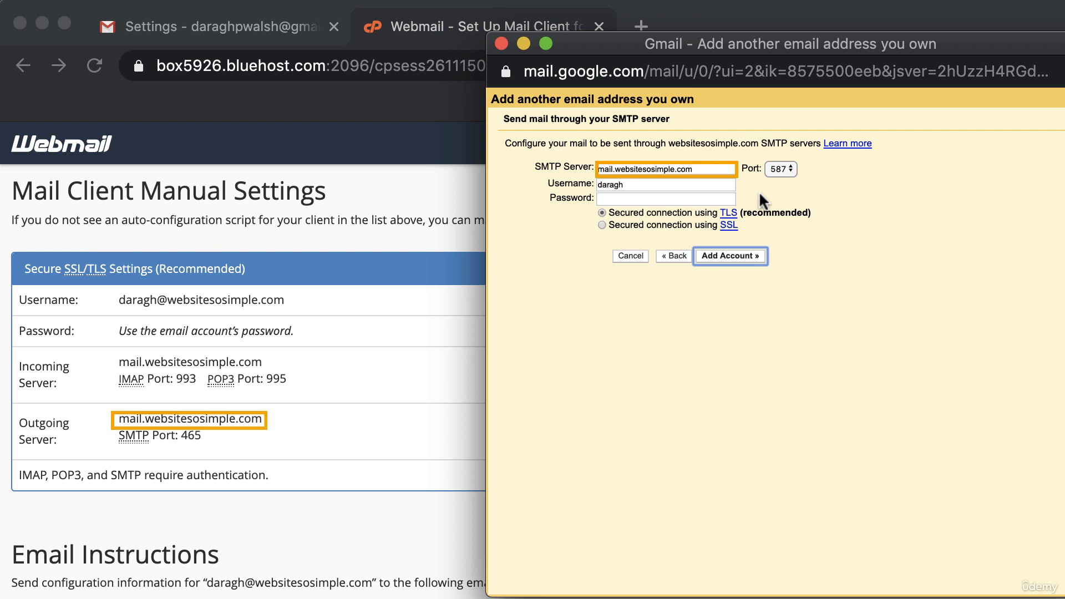
# Submit SMTP settings on port 465 with the full domain username and pasted password
pyautogui.click(782, 170)
pyautogui.click(783, 154)
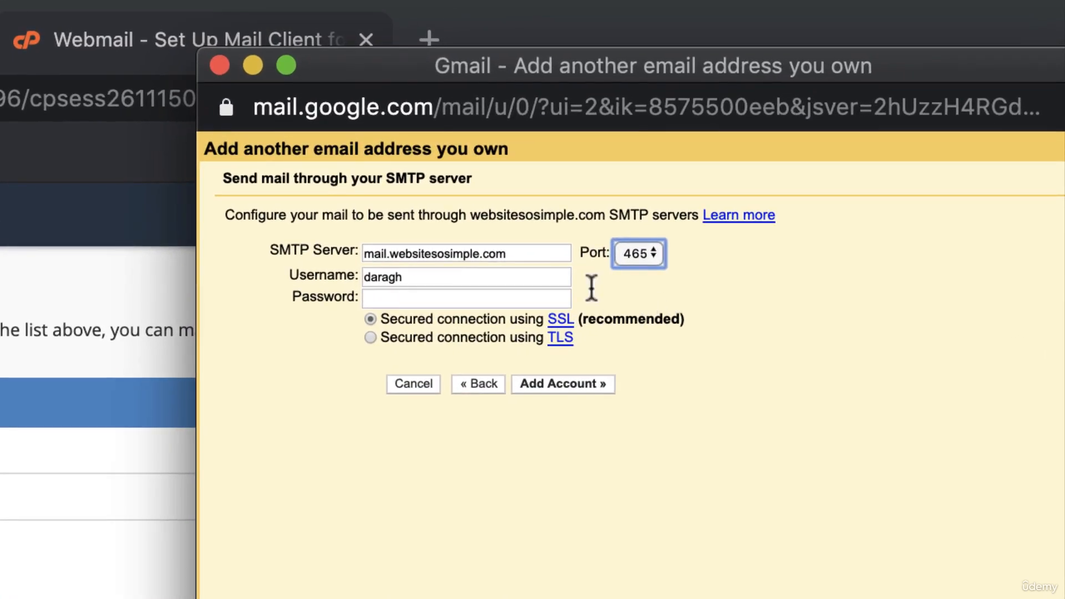
pyautogui.click(660, 190)
pyautogui.write('@websitesosimple.com')
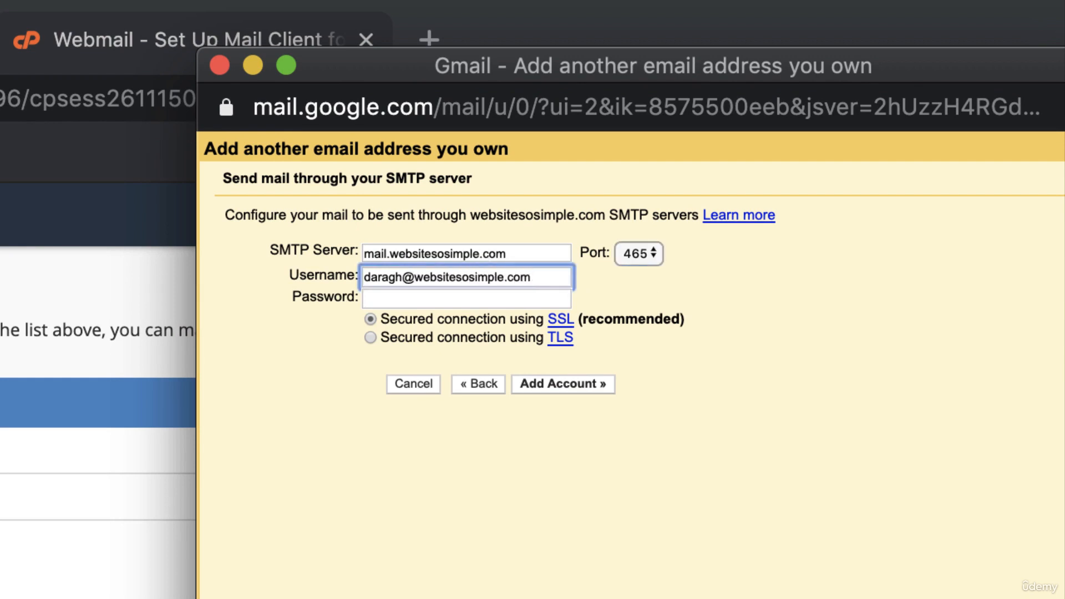
pyautogui.click(448, 298)
pyautogui.press('super+v')
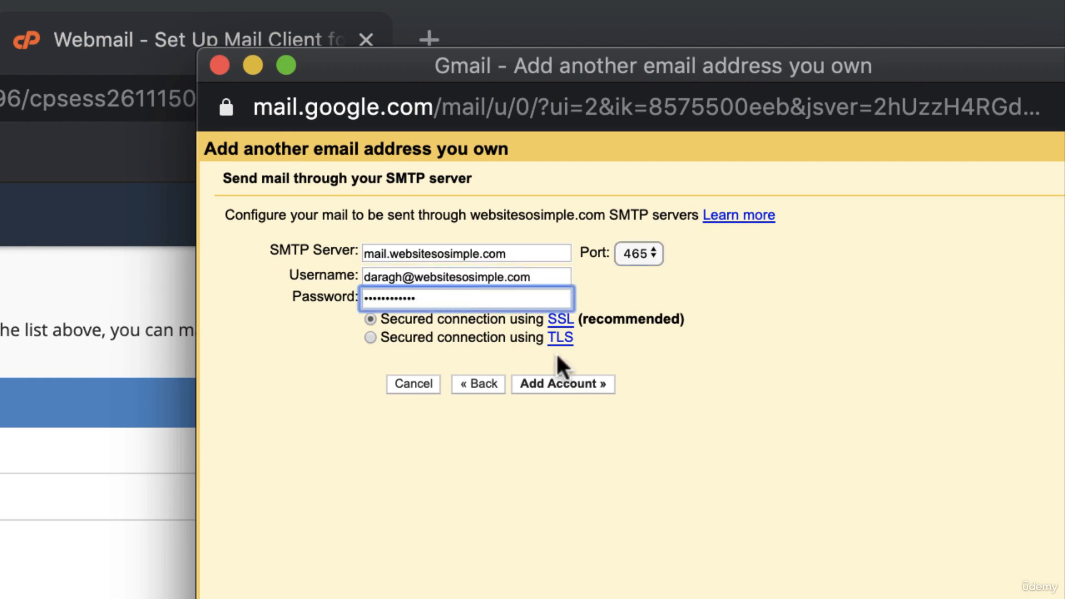
pyautogui.click(581, 383)
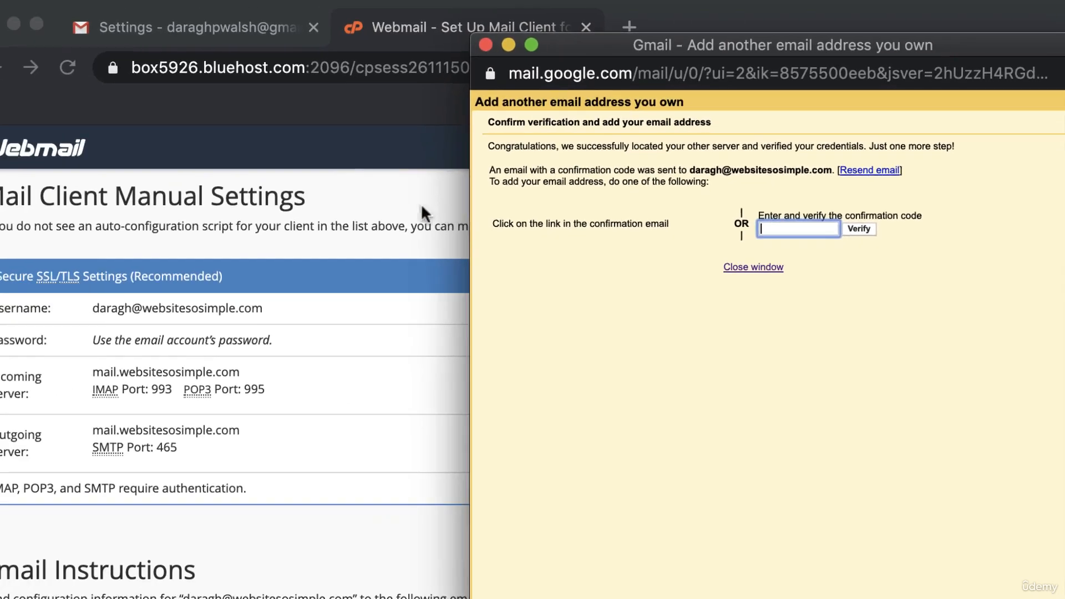
pyautogui.click(69, 300)
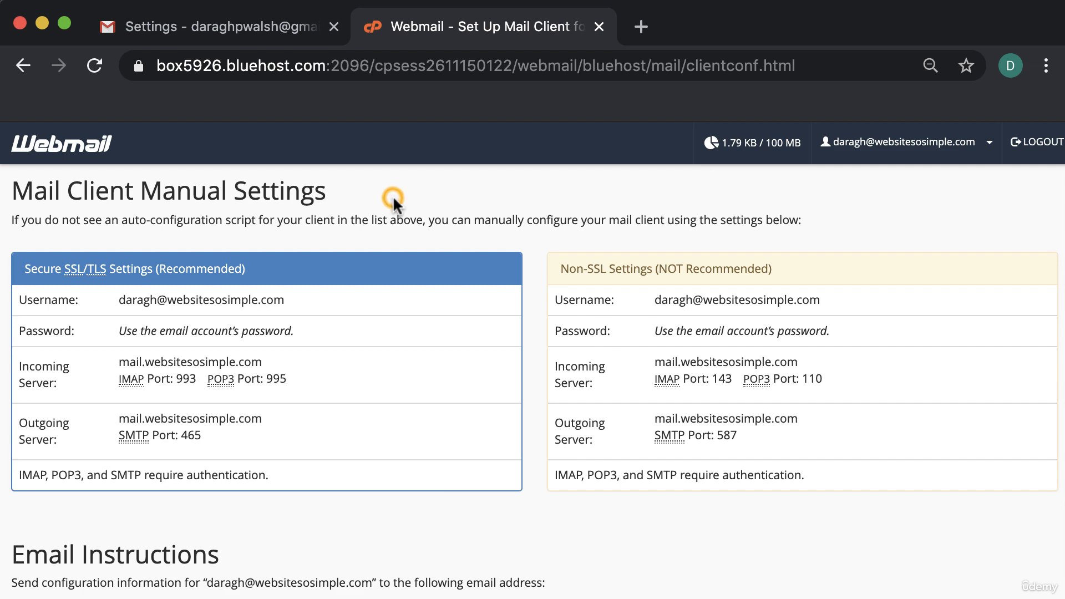
# Copy the code from Gmail's confirmation email in Horde Webmail and verify it in Gmail
pyautogui.click(83, 146)
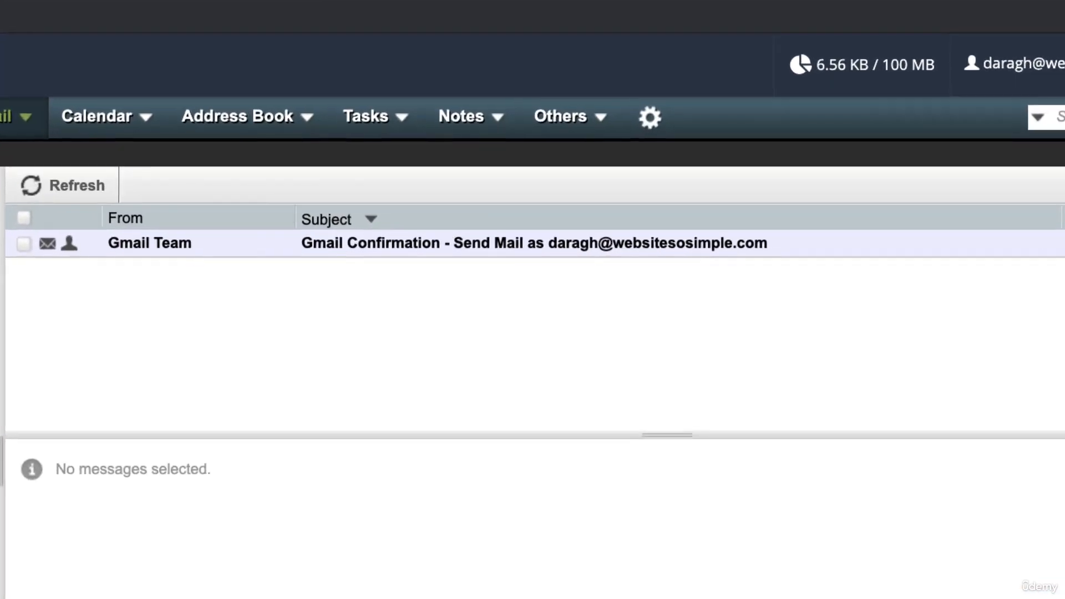
pyautogui.click(446, 245)
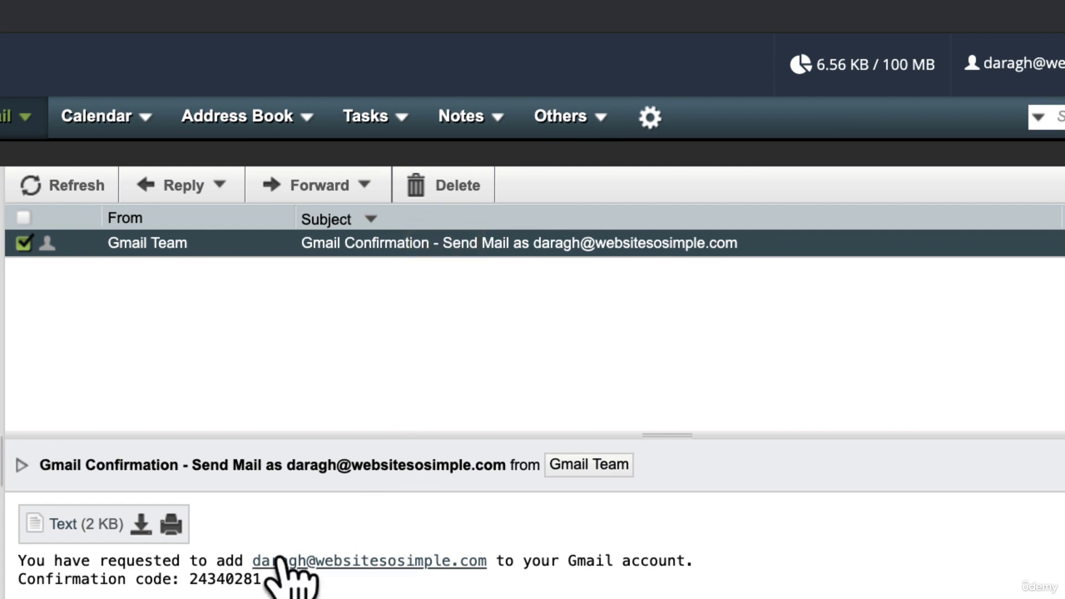
pyautogui.moveTo(190, 577); pyautogui.dragTo(275, 576)
pyautogui.press('super+c')
pyautogui.press('super+grave')
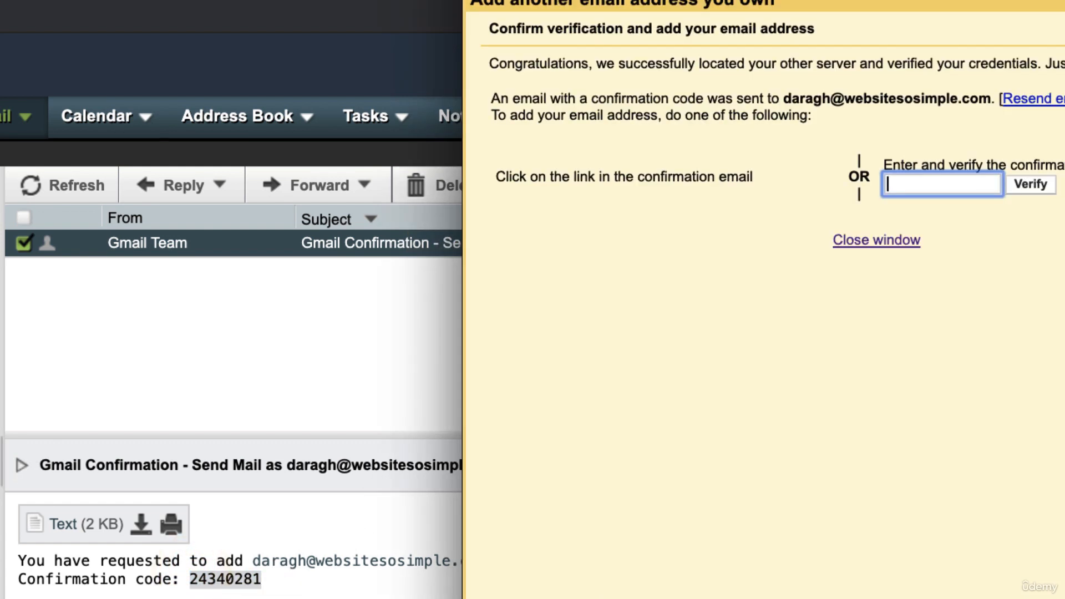
pyautogui.press('super+v')
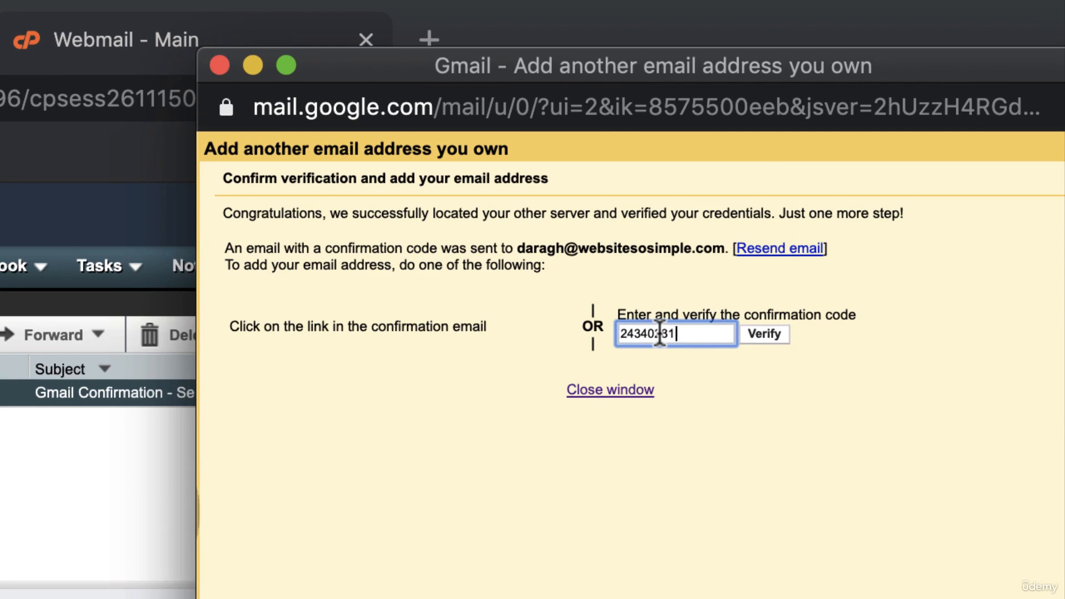
pyautogui.click(765, 334)
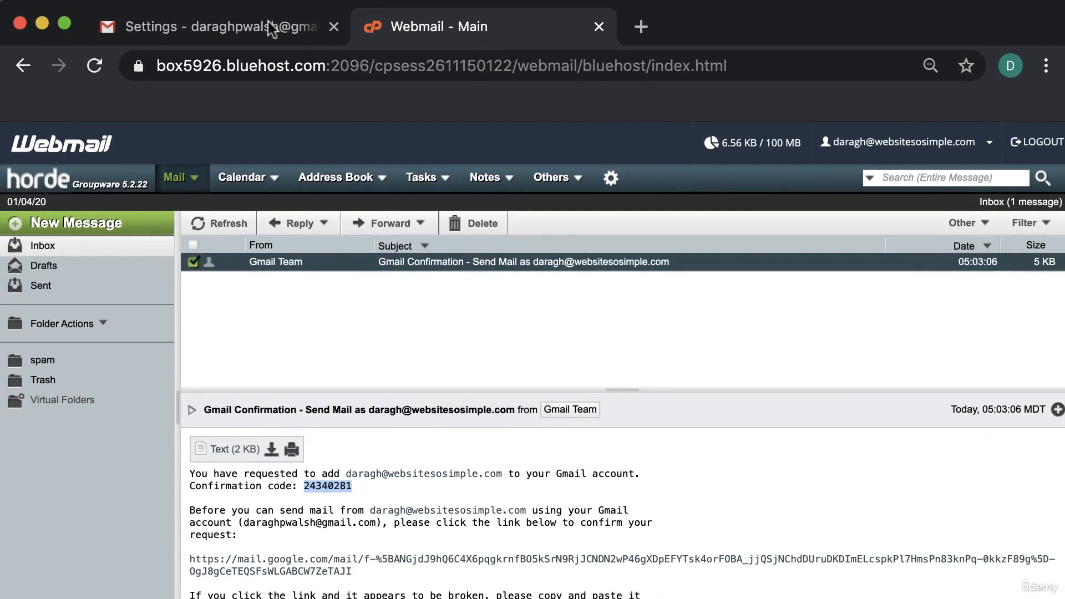
# Return to the Gmail Settings tab showing Accounts and Import
pyautogui.click(268, 22)
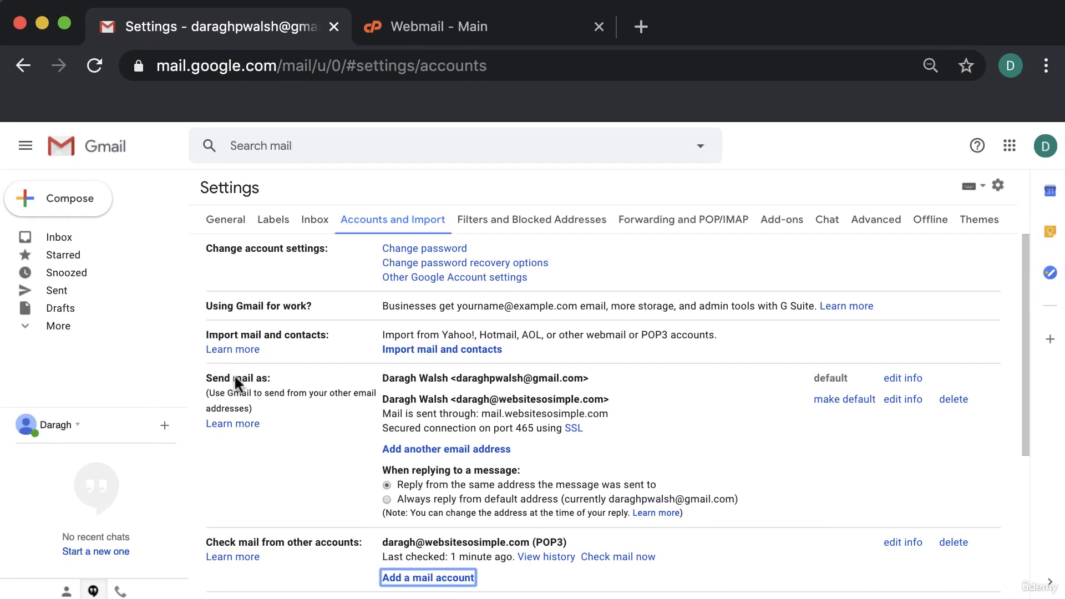
# Start a new message and pick the Bluehost domain address as its sender
pyautogui.click(83, 198)
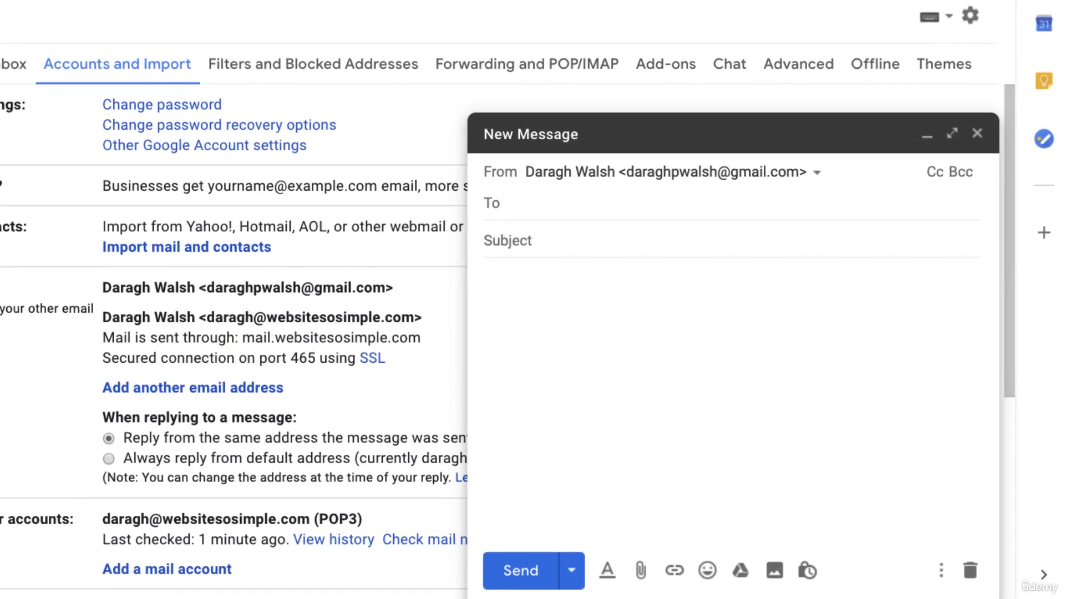
pyautogui.click(804, 145)
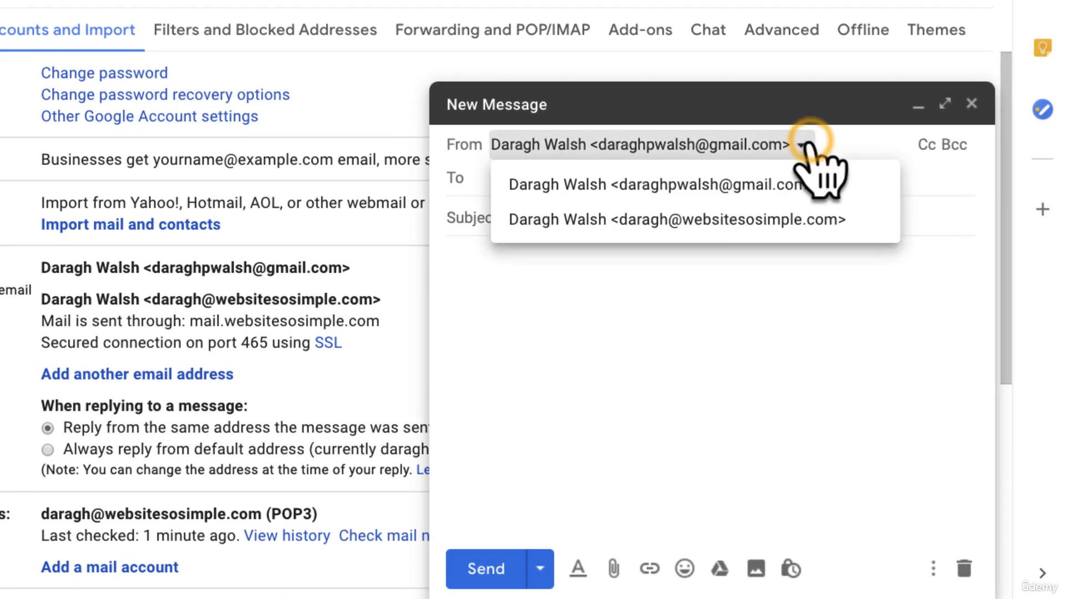
pyautogui.click(818, 222)
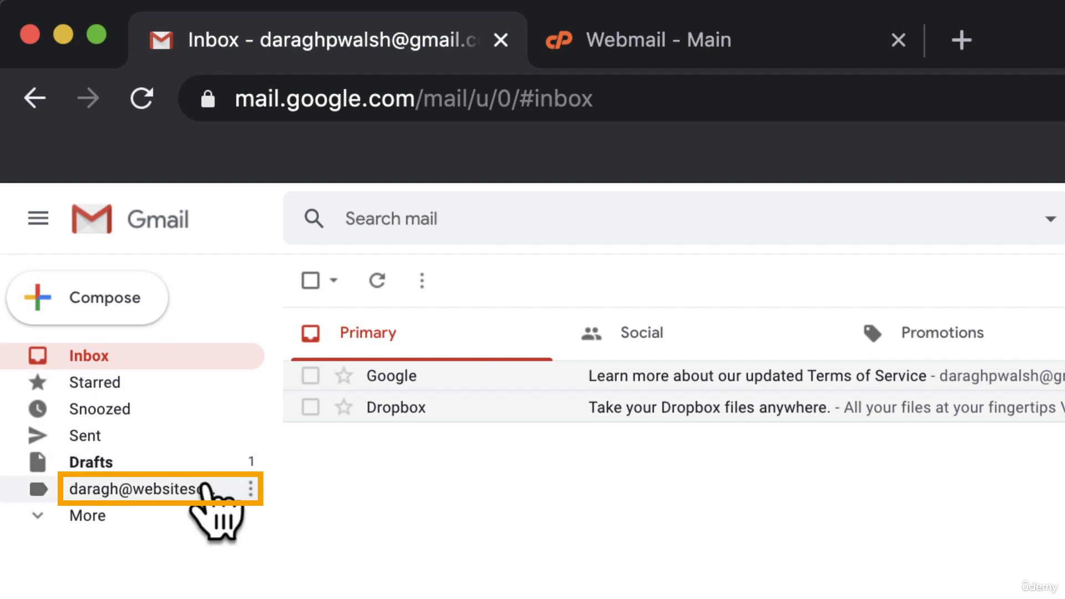
# Show the full labels list and set the Bluehost domain label's colour to red
pyautogui.click(203, 515)
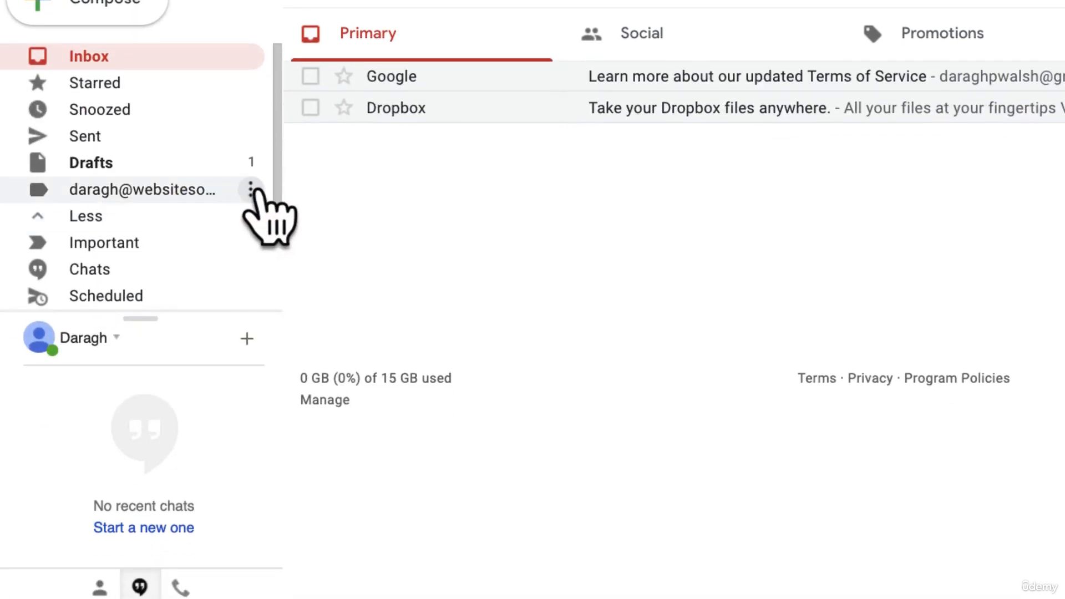
pyautogui.click(251, 489)
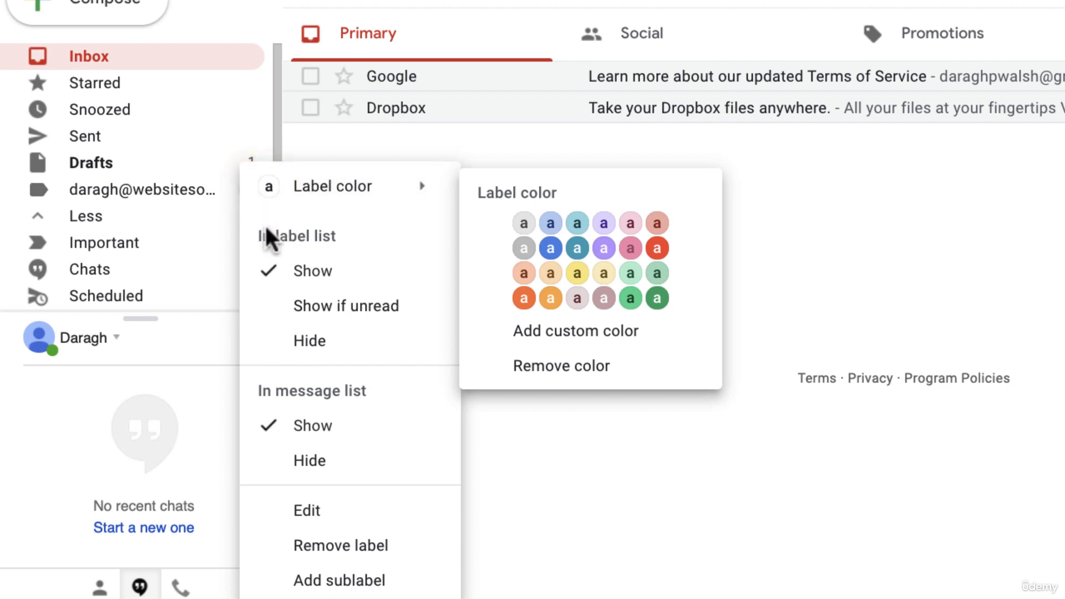
pyautogui.click(425, 187)
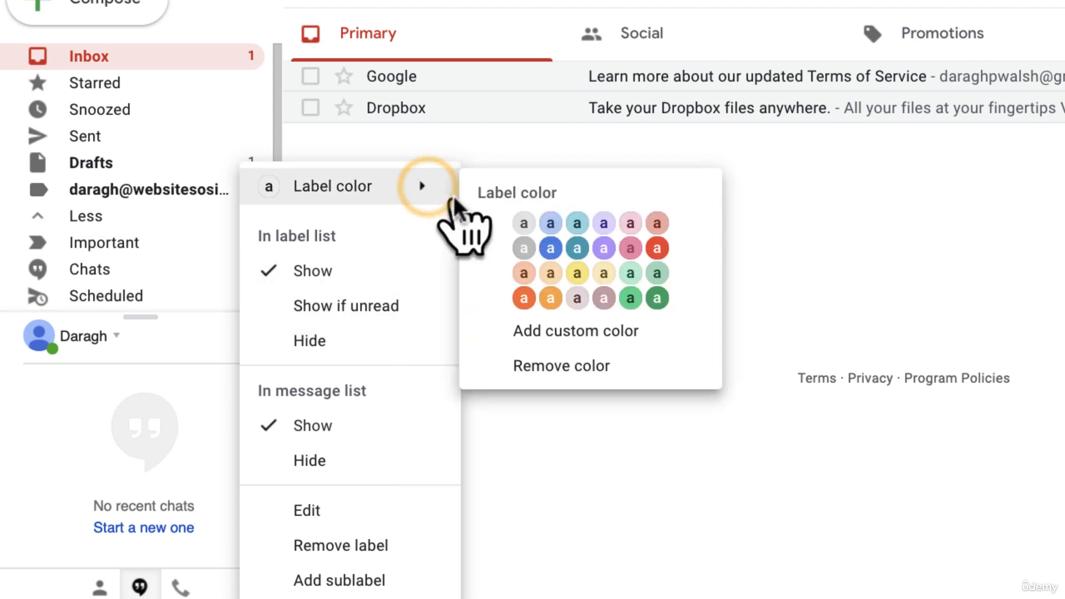
pyautogui.click(658, 248)
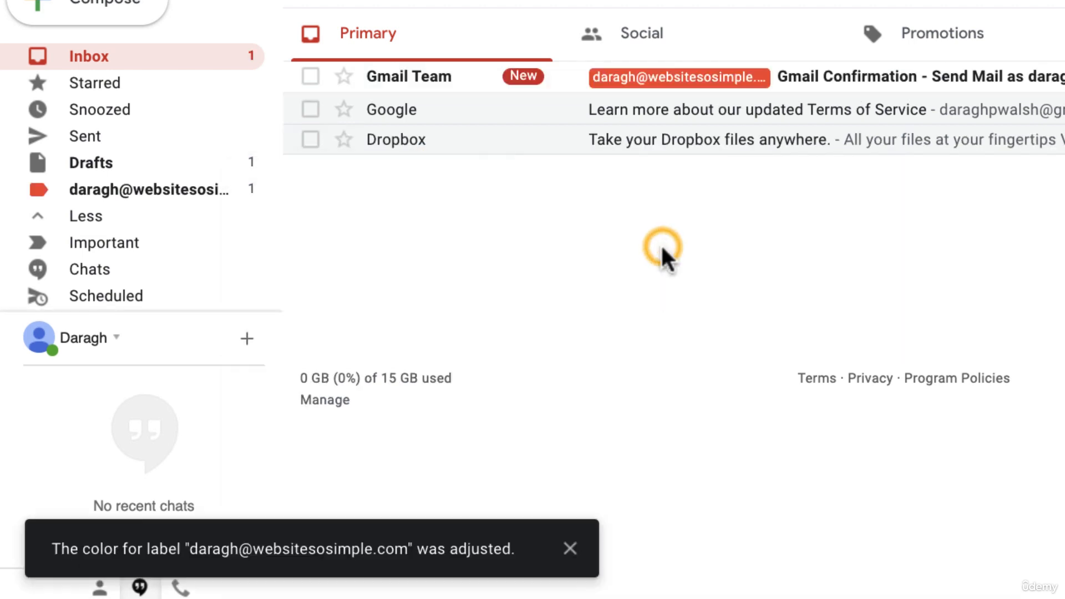
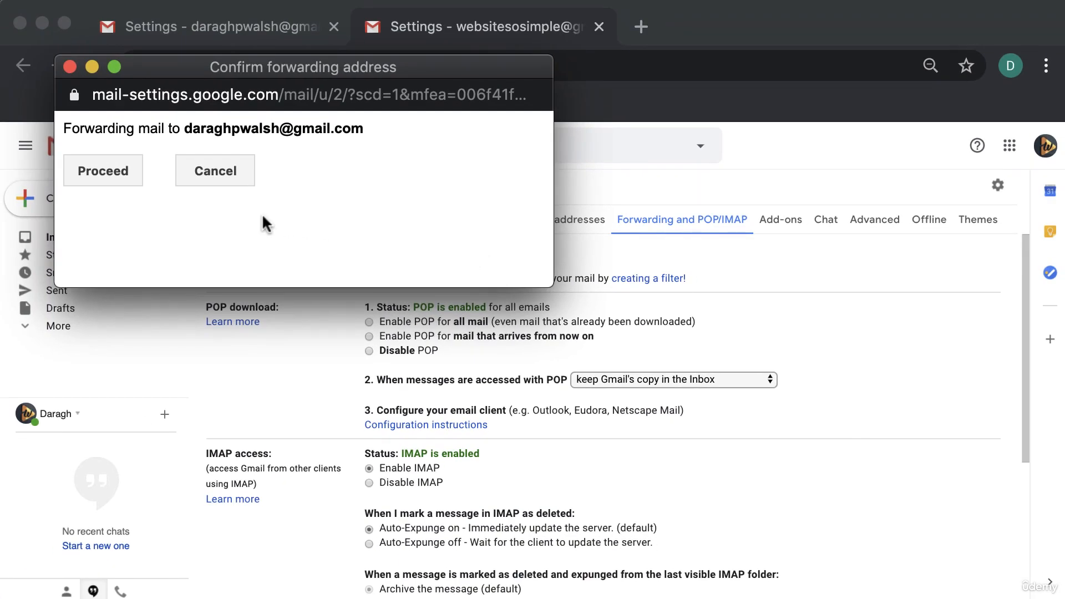
# Confirm the forwarding request, then open the Forwarding Confirmation email in the other account and select its code
pyautogui.click(111, 168)
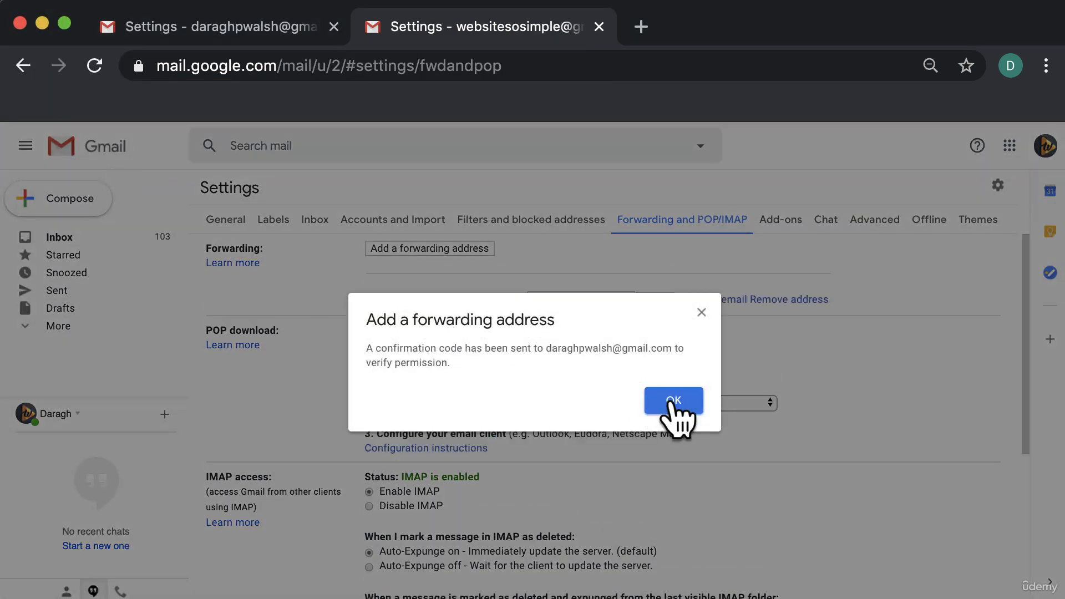
pyautogui.click(671, 400)
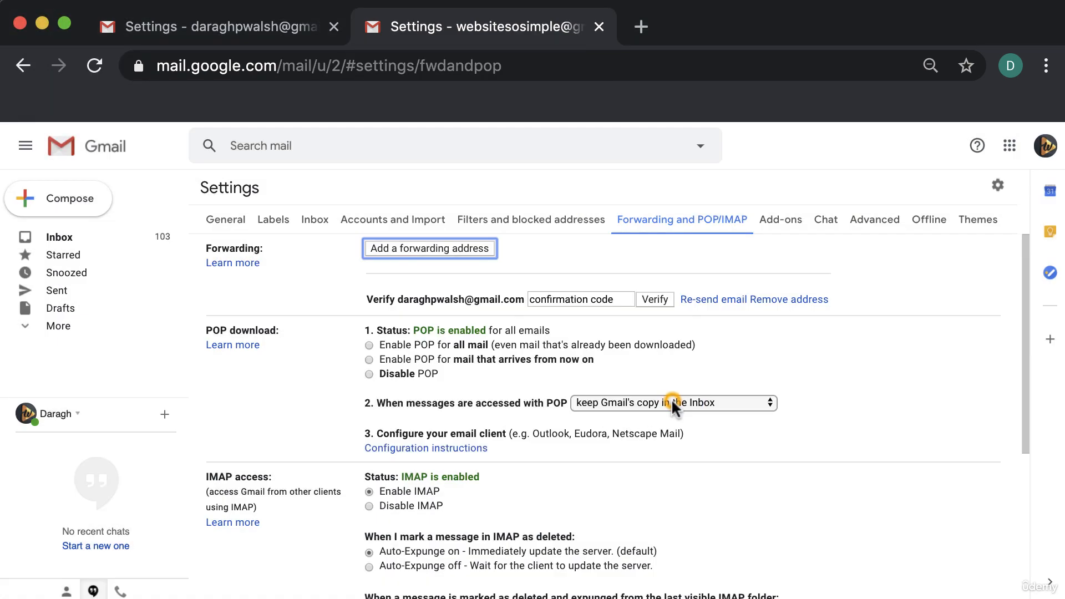
pyautogui.click(256, 32)
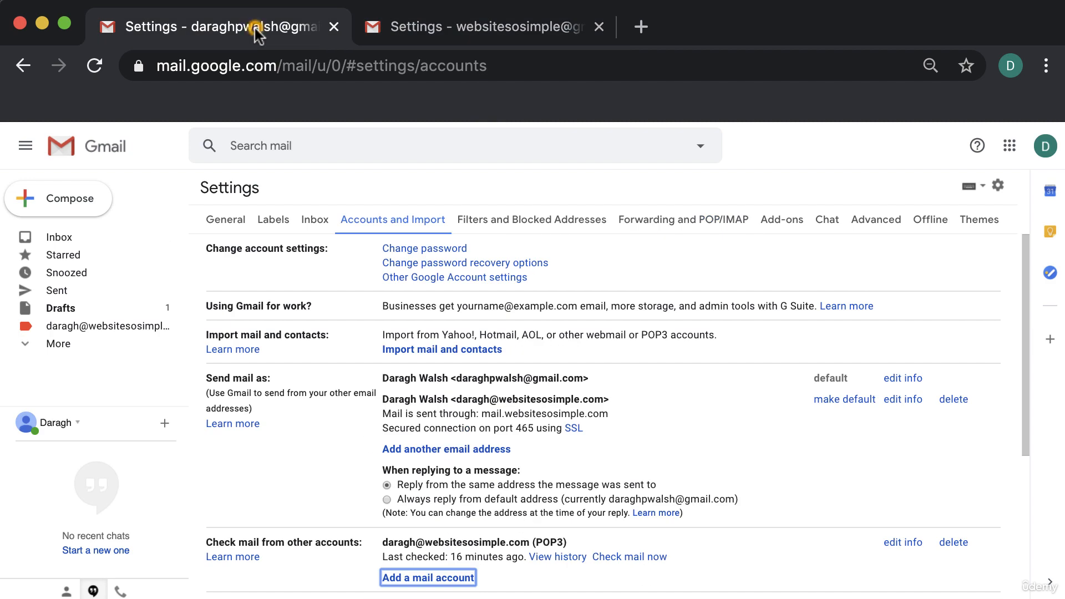
pyautogui.click(126, 236)
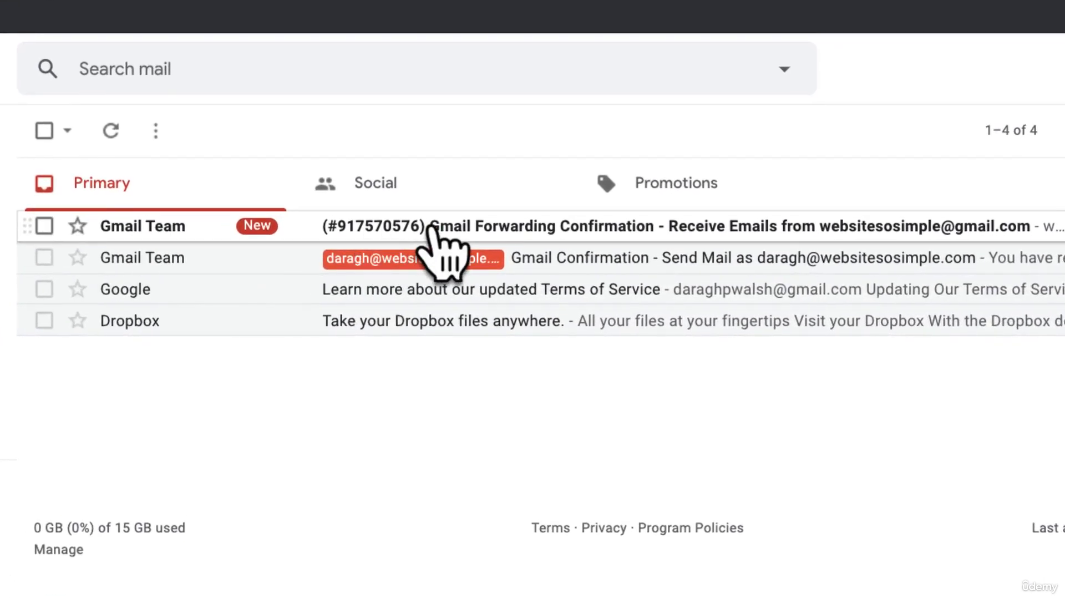
pyautogui.click(435, 226)
pyautogui.moveTo(220, 400); pyautogui.dragTo(291, 397)
pyautogui.press('super+c')
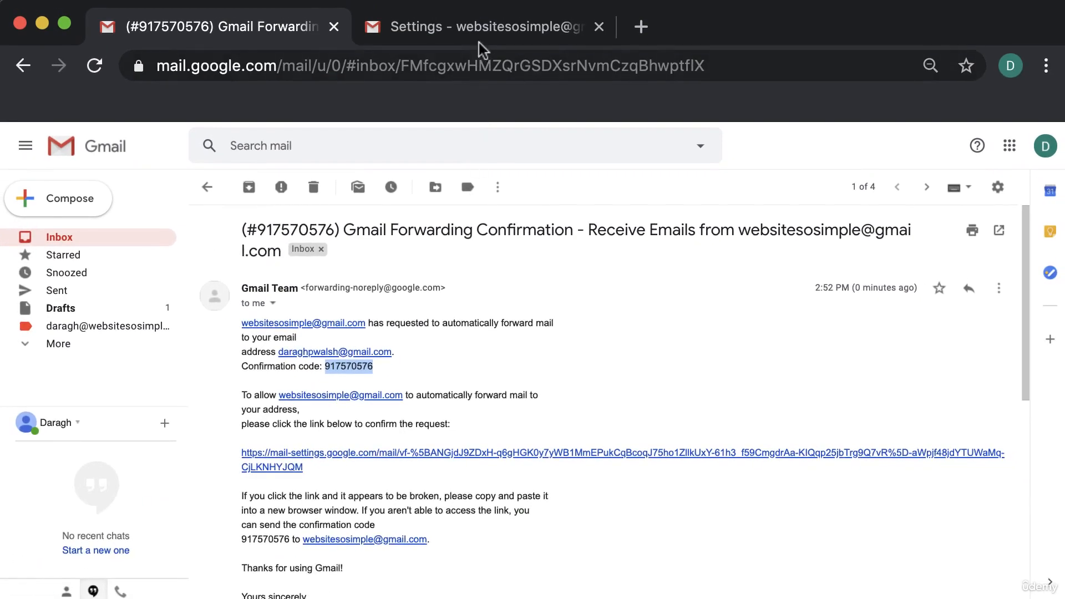
# Paste the confirmation code into the sending account's Verify field and verify the forwarding address
pyautogui.click(478, 27)
pyautogui.click(544, 299)
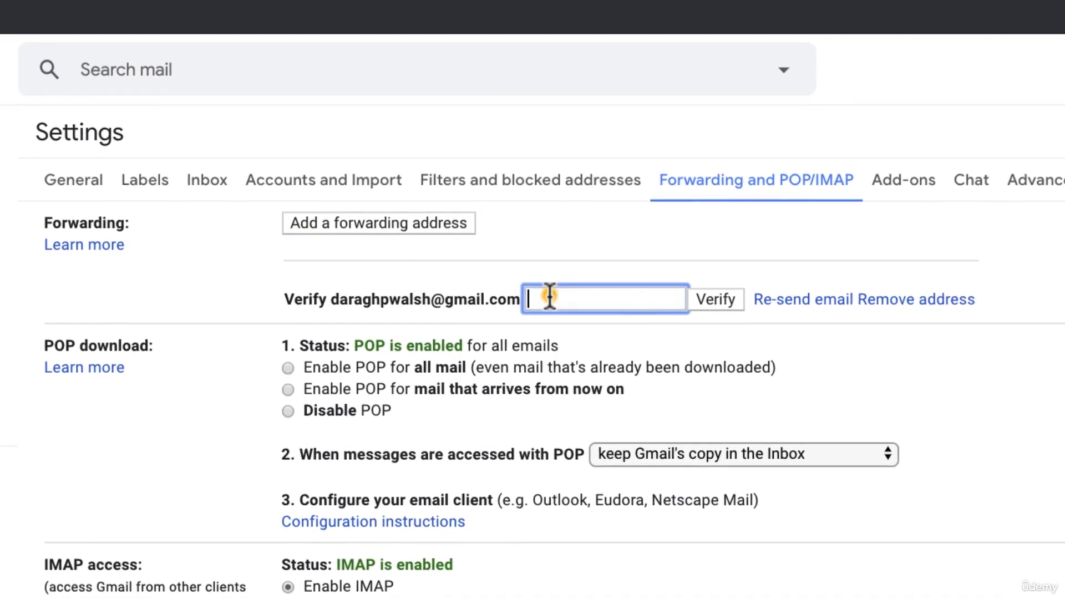
pyautogui.press('super+v')
pyautogui.click(718, 300)
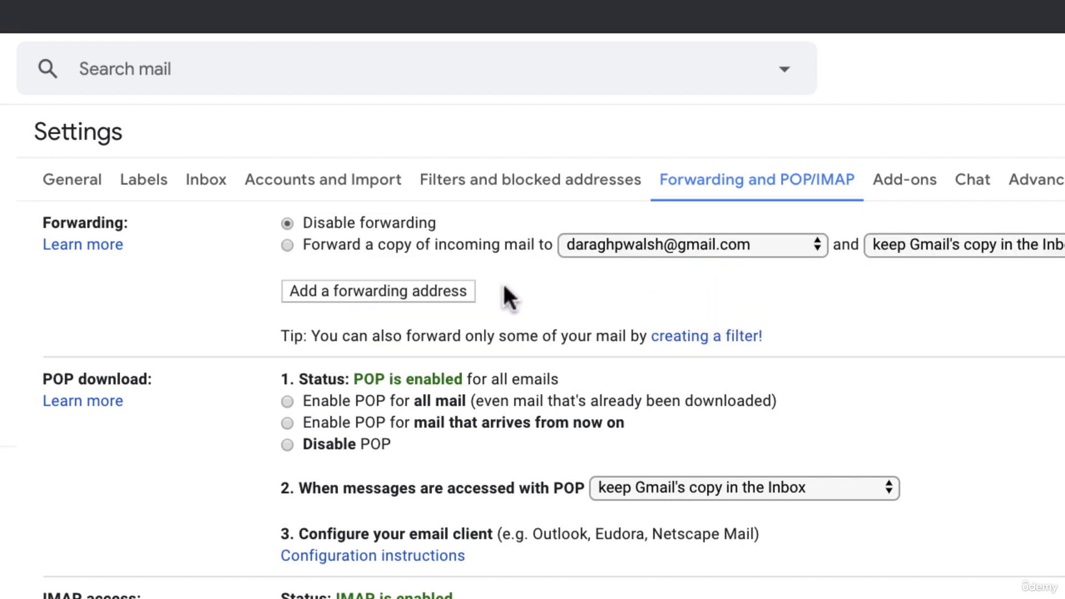
# Turn on forwarding a copy of incoming mail and save the changes
pyautogui.click(283, 245)
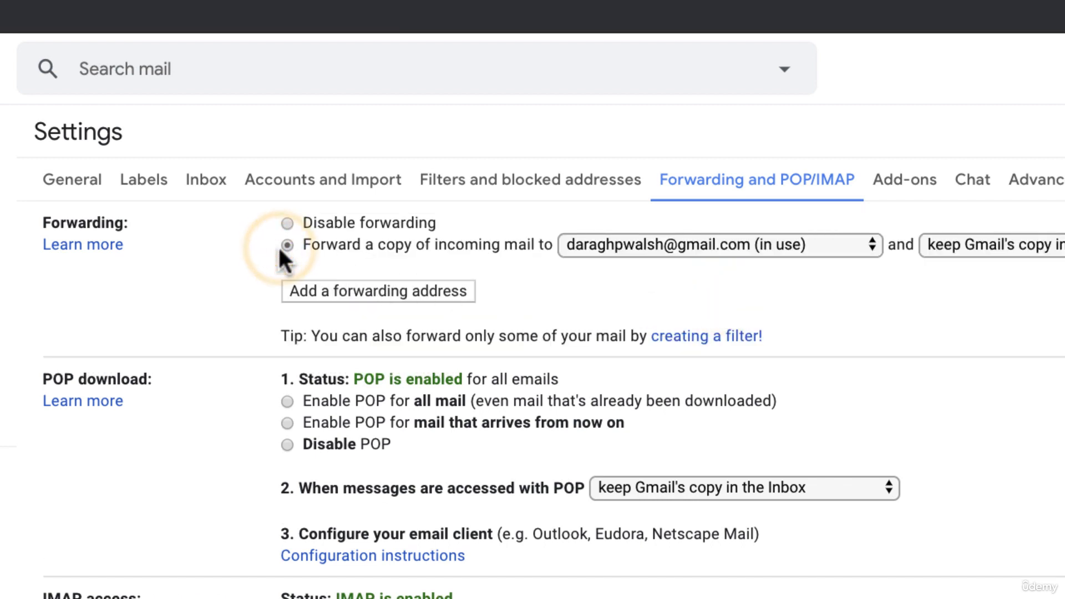
pyautogui.scroll(-5, 279, 247)
pyautogui.scroll(-2, 278, 226)
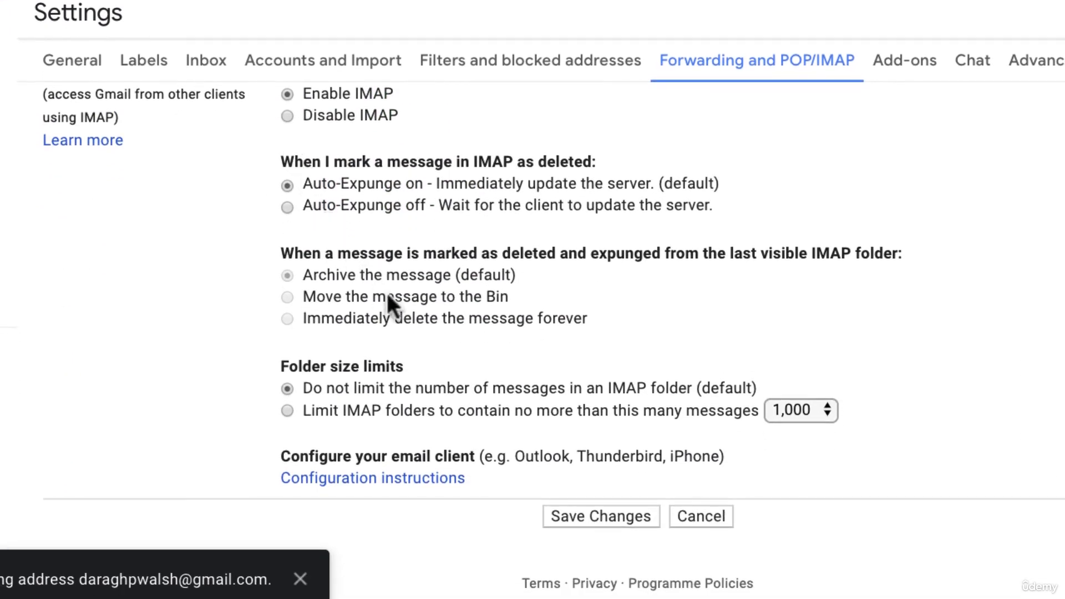
pyautogui.click(590, 515)
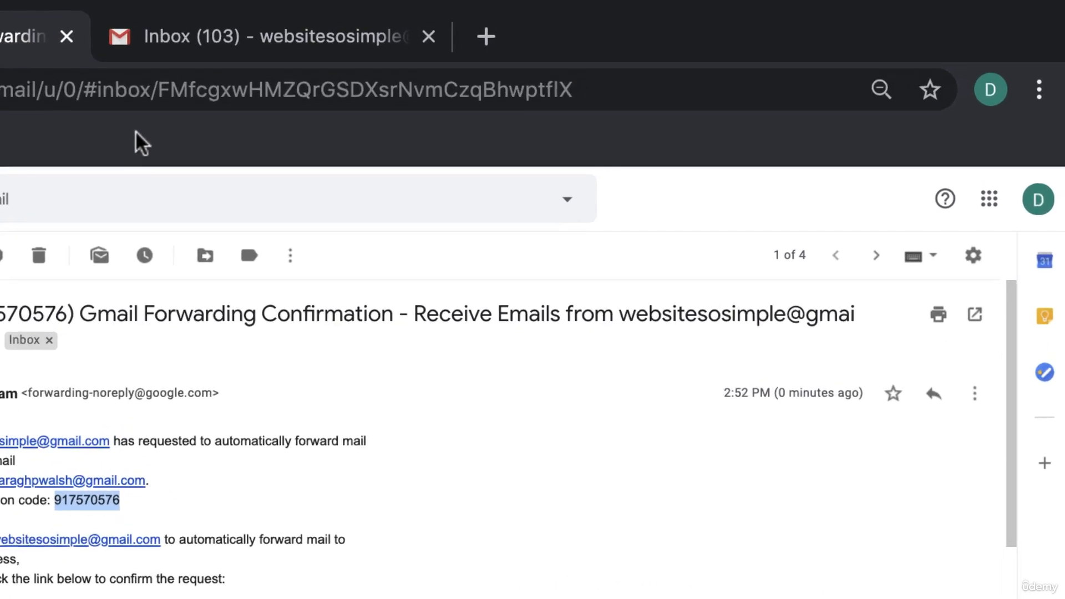
# In Accounts and Import, add the website Gmail address as a send-as alias and proceed to verification
pyautogui.click(965, 280)
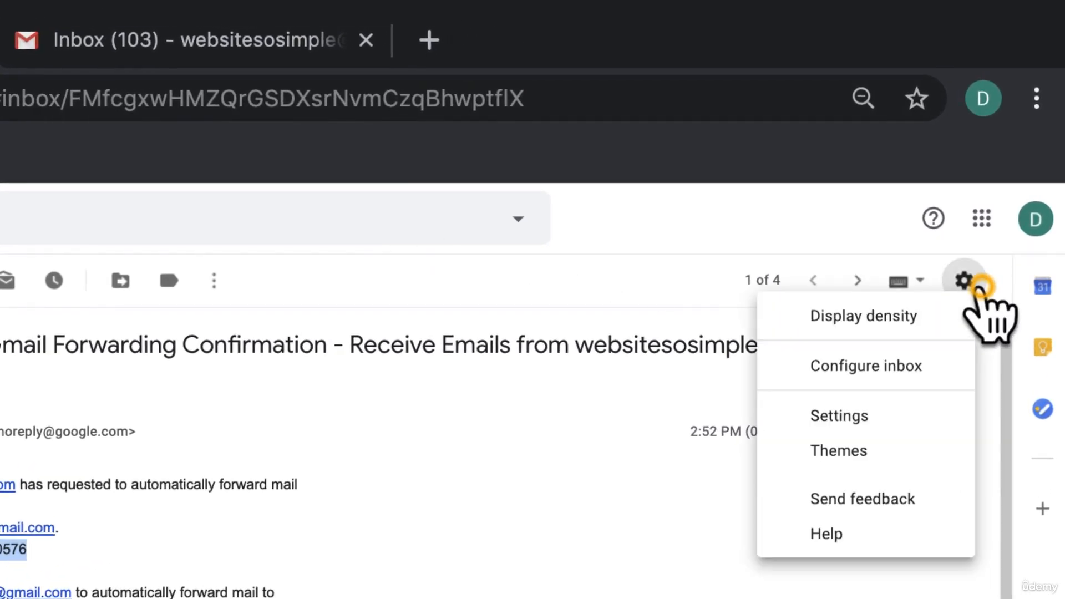
pyautogui.click(959, 418)
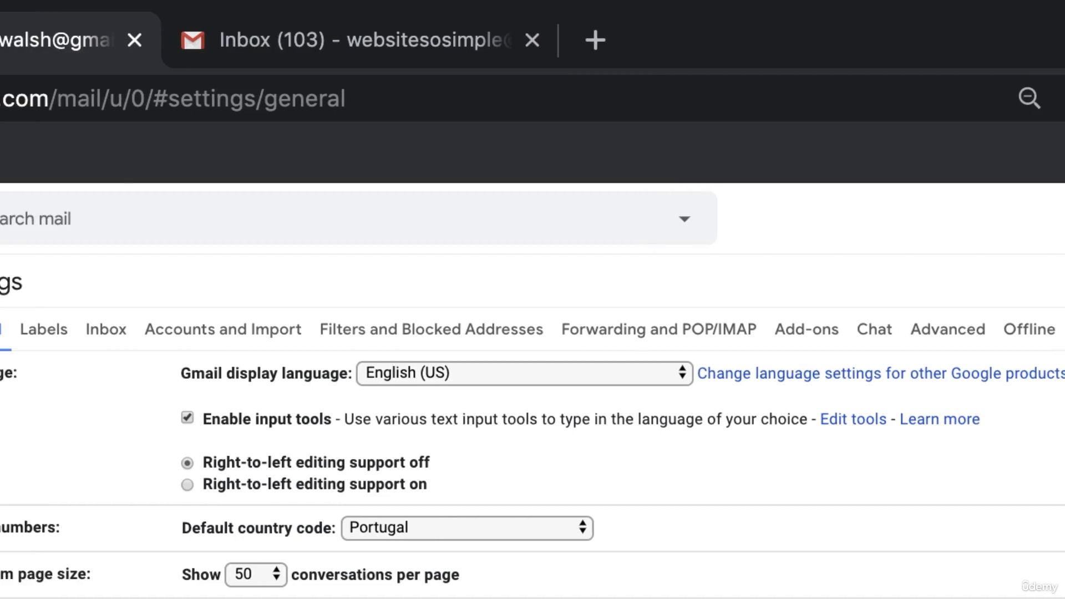
pyautogui.click(271, 324)
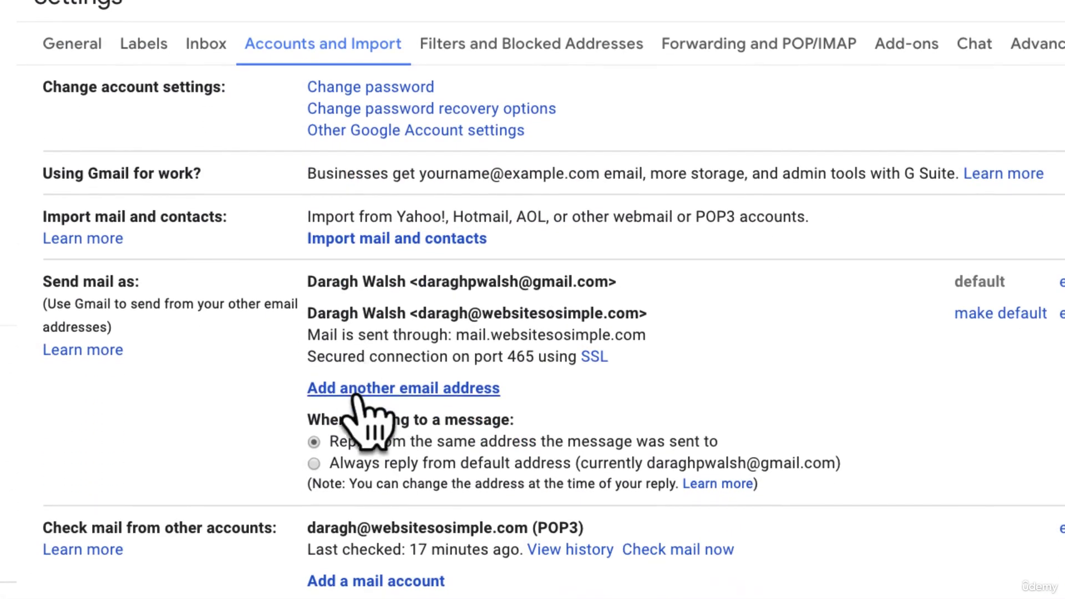
pyautogui.click(358, 390)
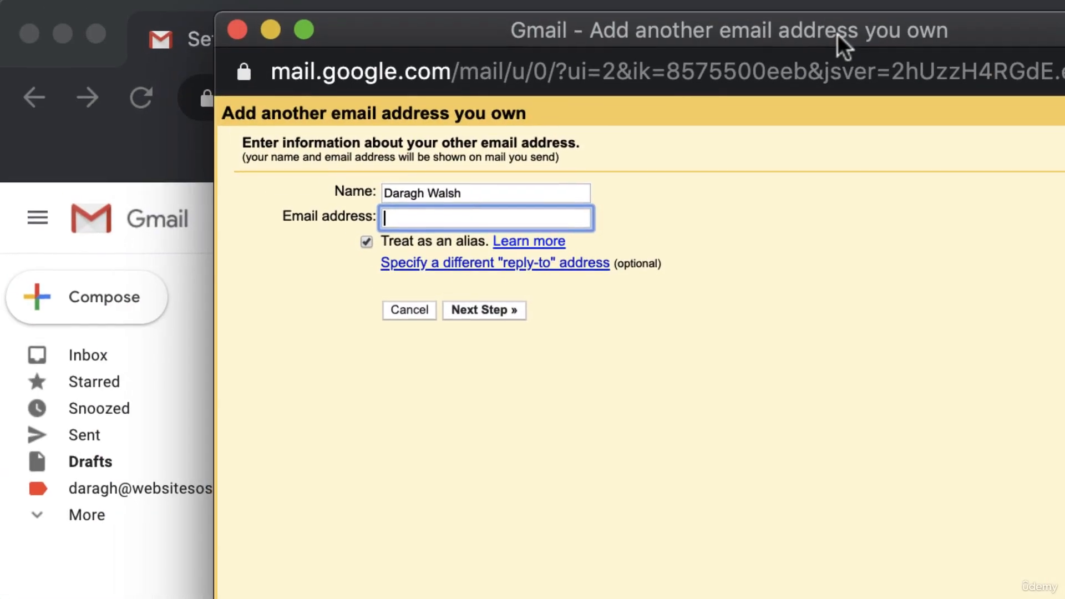
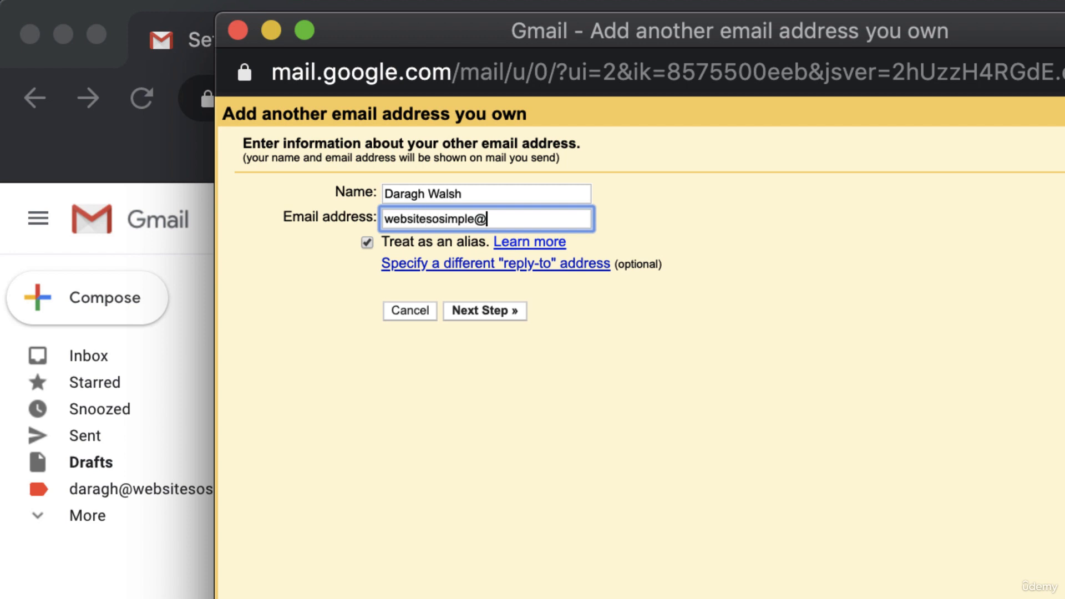
pyautogui.press('Return')
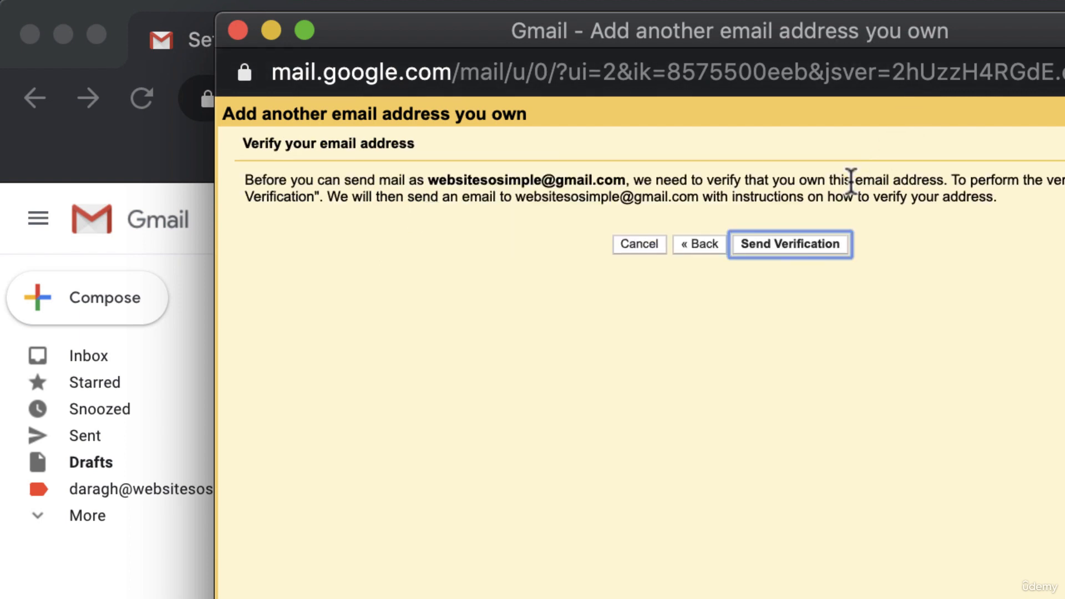
# Send the verification email and copy the code from the website account's confirmation message
pyautogui.click(822, 250)
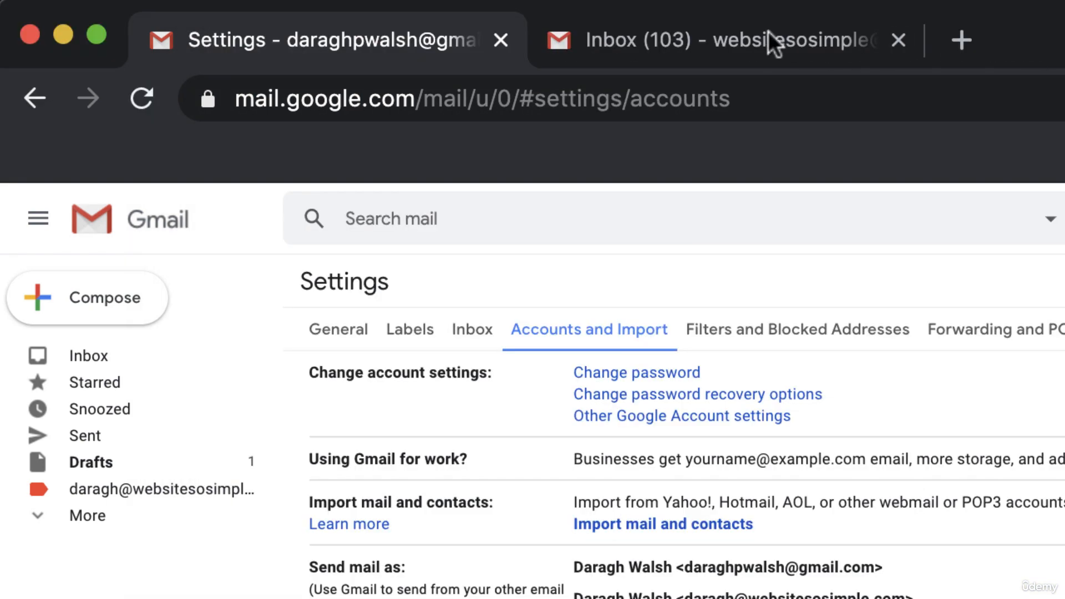
pyautogui.click(768, 31)
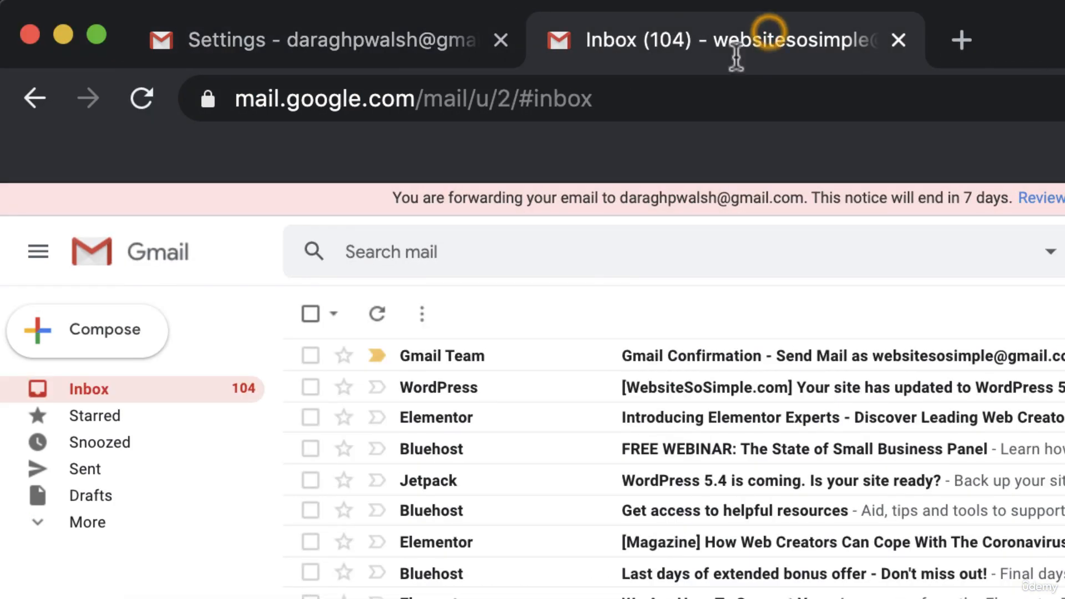
pyautogui.click(551, 355)
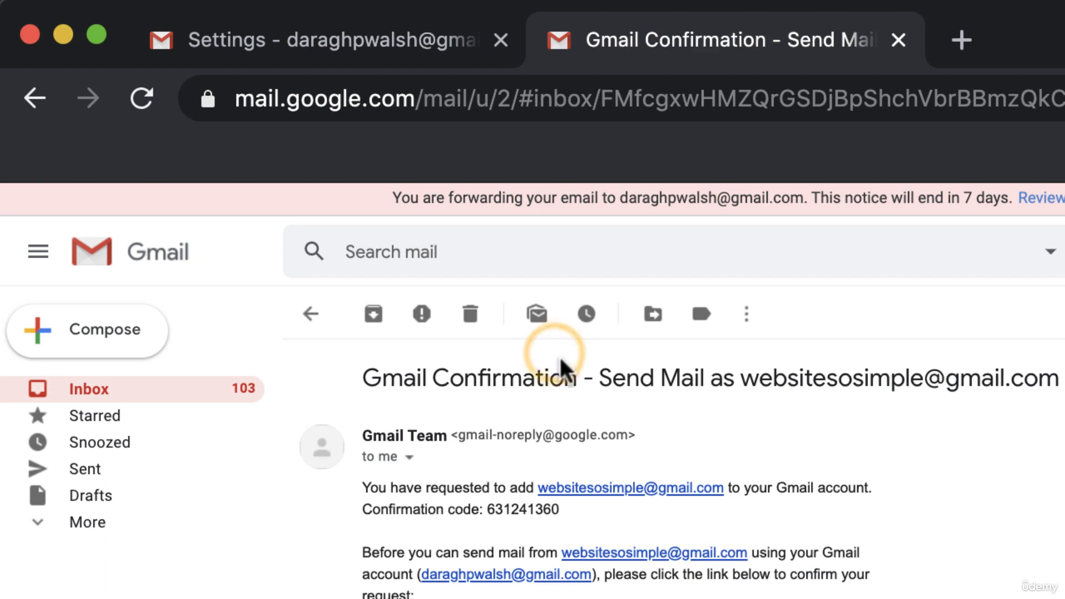
pyautogui.moveTo(488, 509); pyautogui.dragTo(559, 508)
pyautogui.press('super+c')
# Paste the code into the verification popup to confirm the send-as address, then check Accounts settings
pyautogui.press('super+grave')
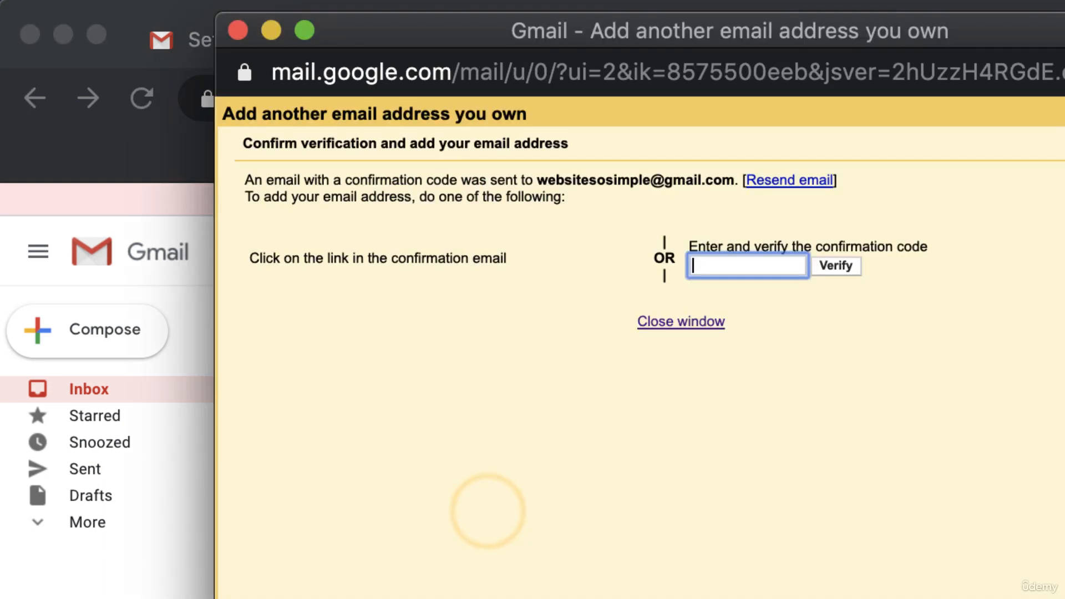
pyautogui.press('super+v')
pyautogui.click(833, 270)
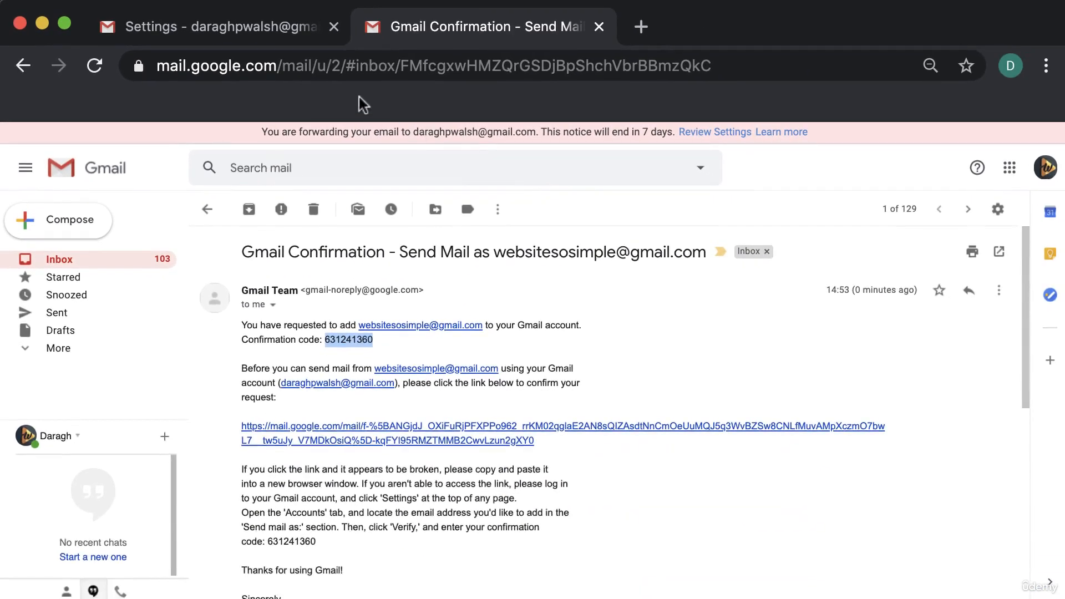
pyautogui.click(257, 34)
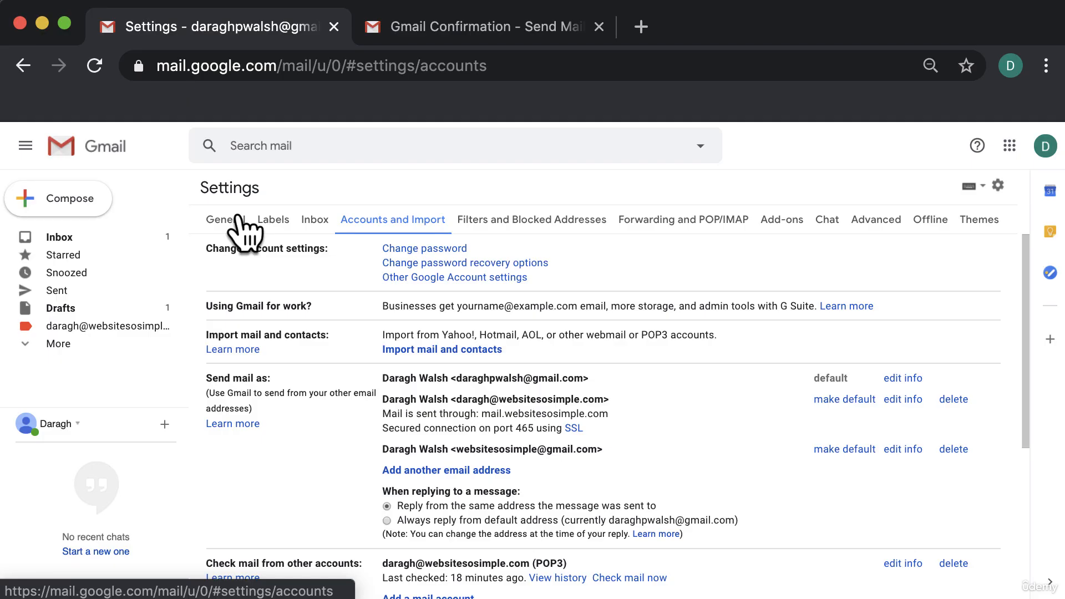
# Go back to the inbox and start composing a new message
pyautogui.click(113, 234)
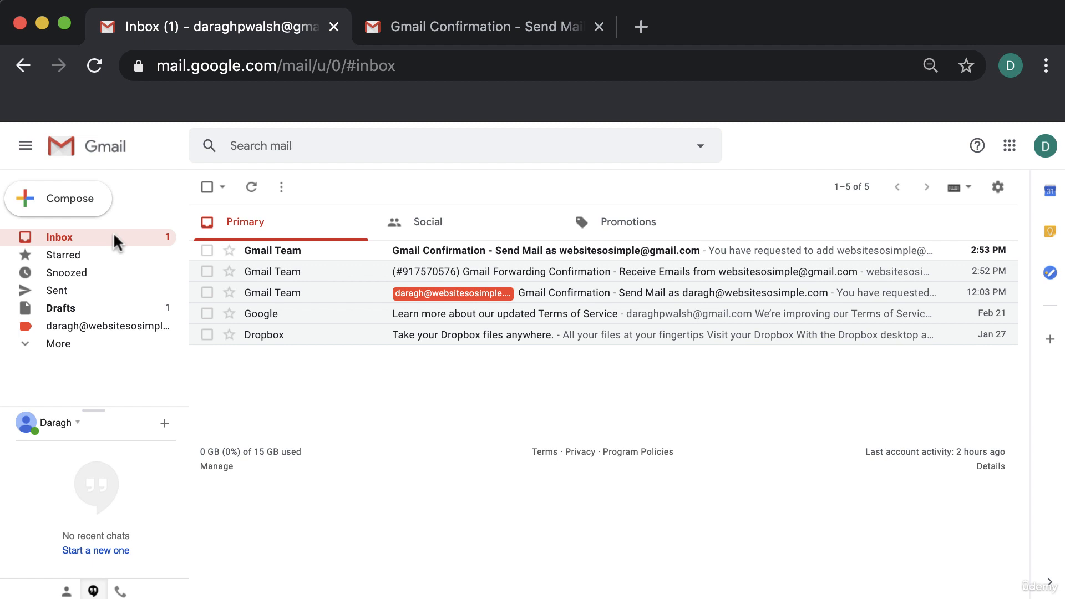
pyautogui.click(88, 200)
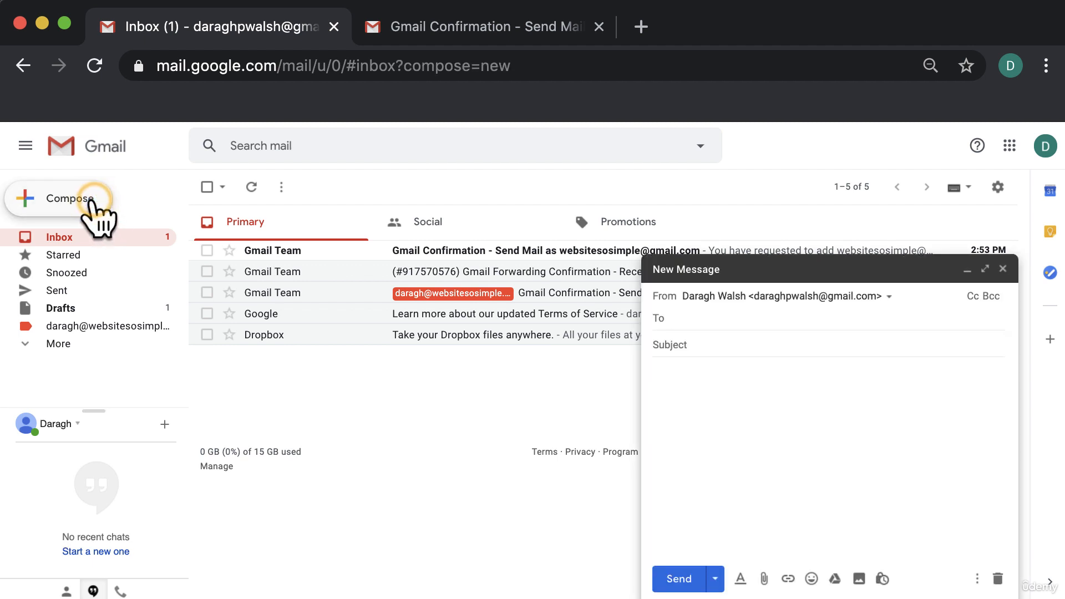
# Send a message with subject 'test' to the website Gmail address and open it from the inbox
pyautogui.click(698, 344)
pyautogui.write('test')
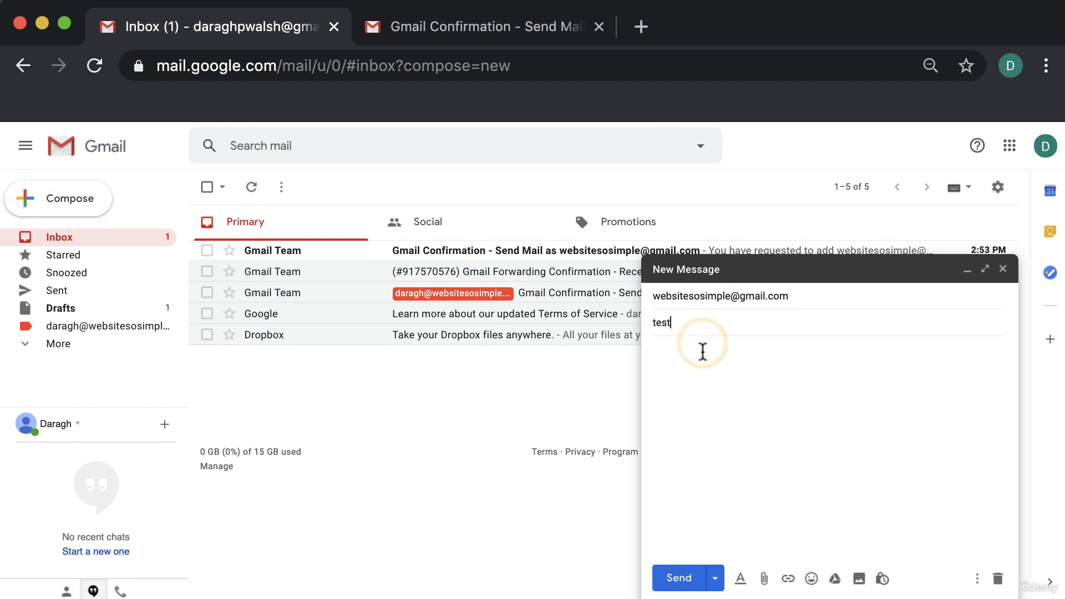
pyautogui.click(684, 580)
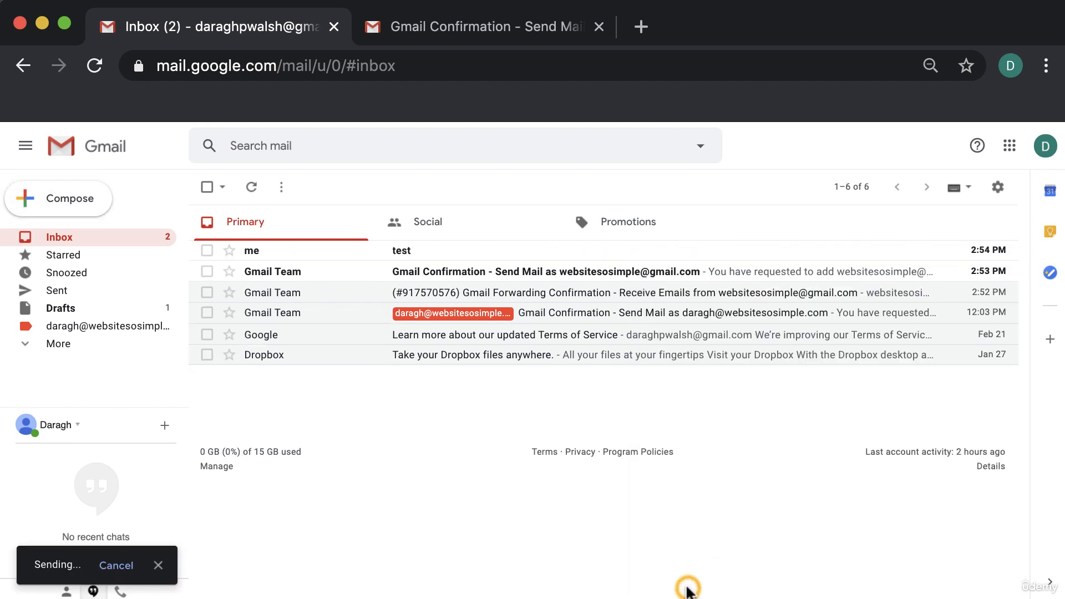
pyautogui.click(647, 250)
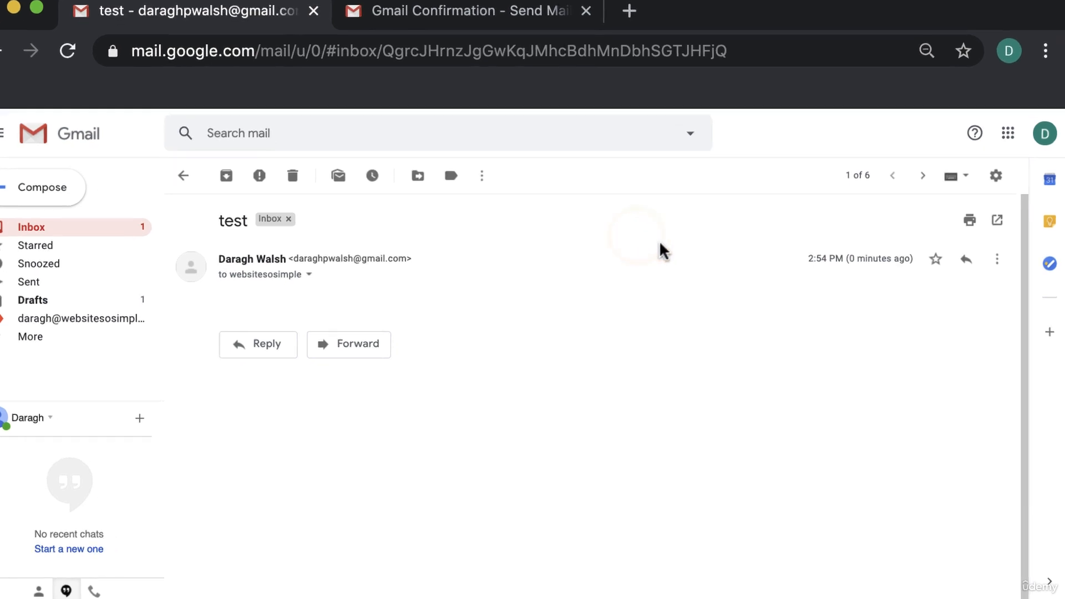
# Create a filter from this message matching mail sent To the website Gmail address, with From cleared
pyautogui.click(997, 259)
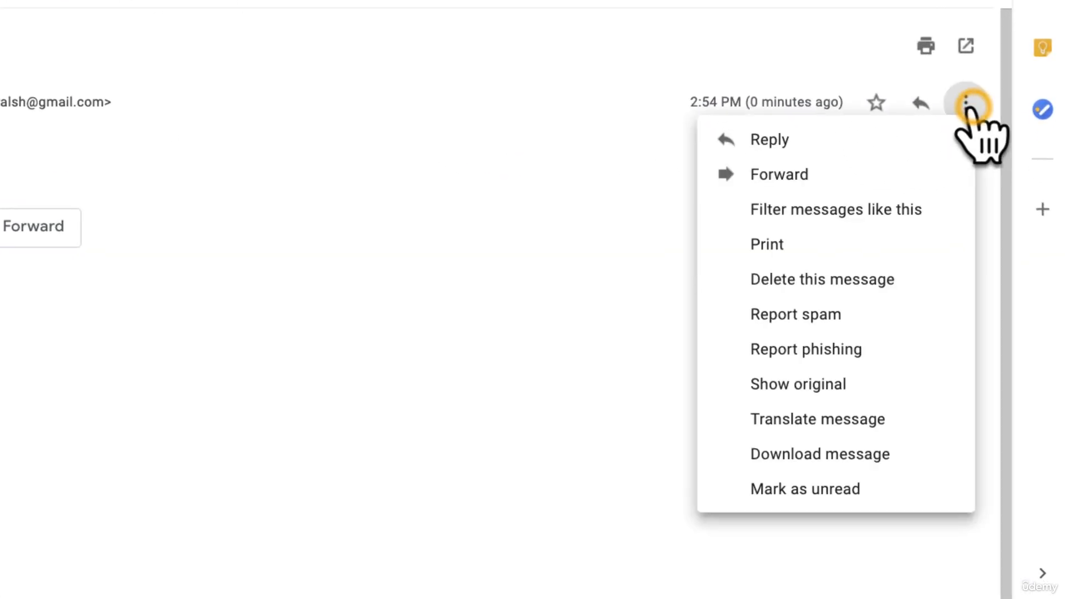
pyautogui.click(963, 210)
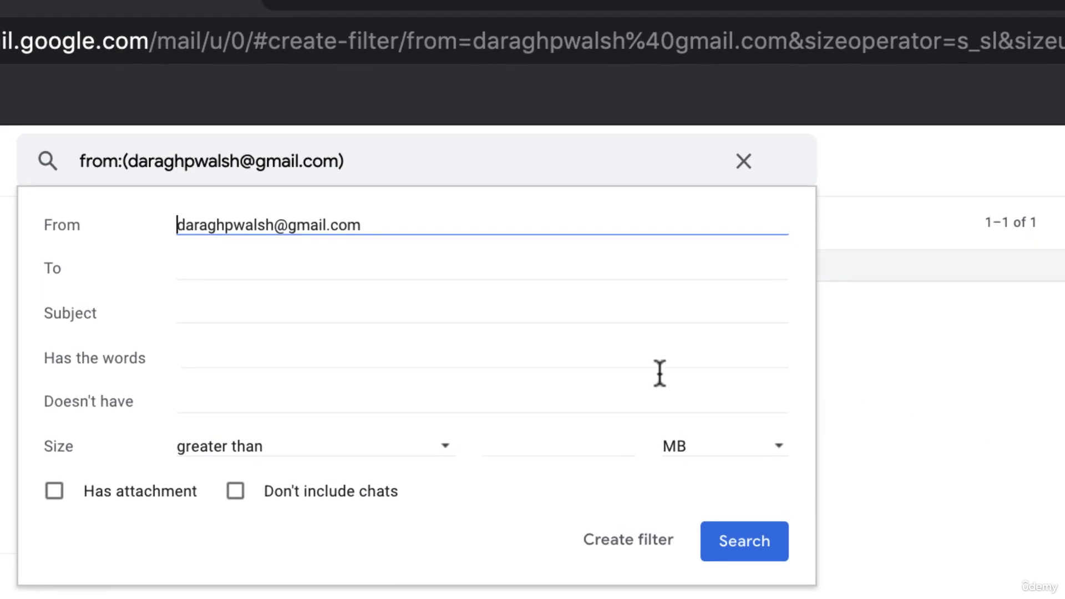
pyautogui.doubleClick(82, 26)
pyautogui.tripleClick(300, 226)
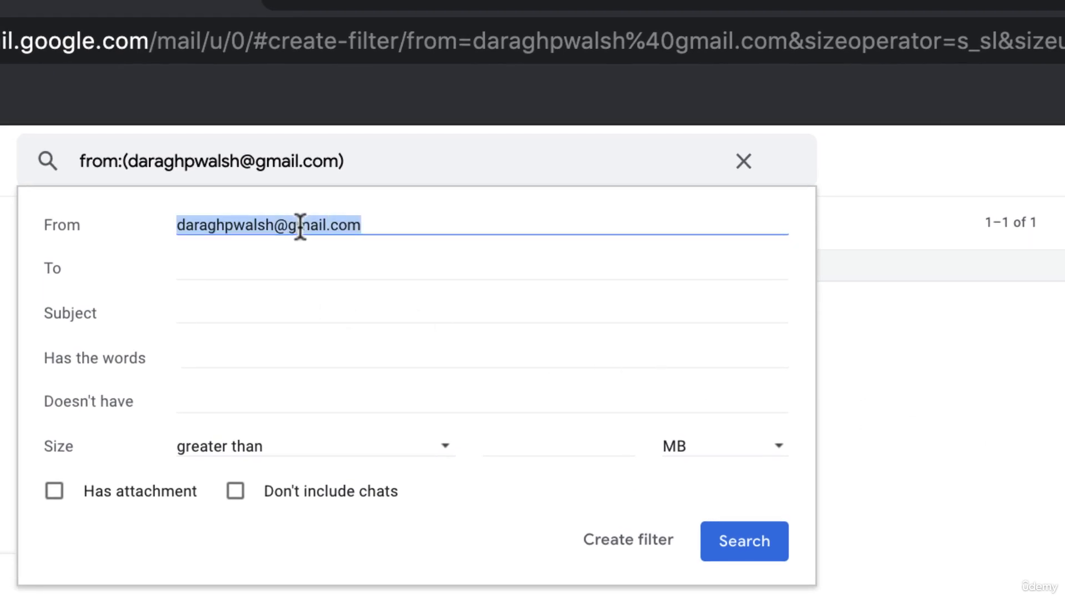
pyautogui.press('BackSpace')
pyautogui.click(298, 267)
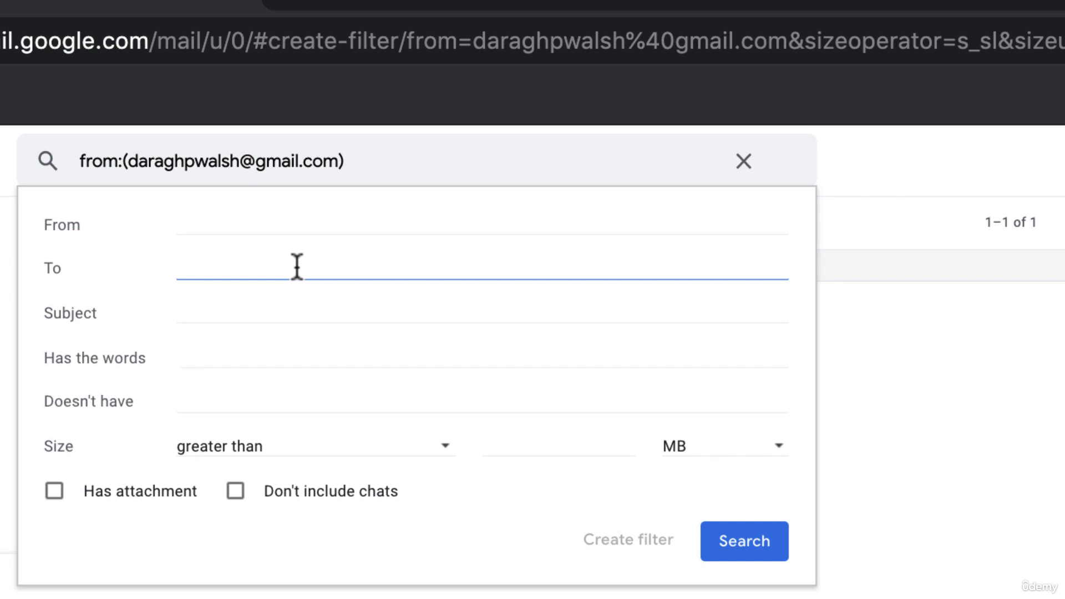
pyautogui.click(297, 267)
pyautogui.write('webs')
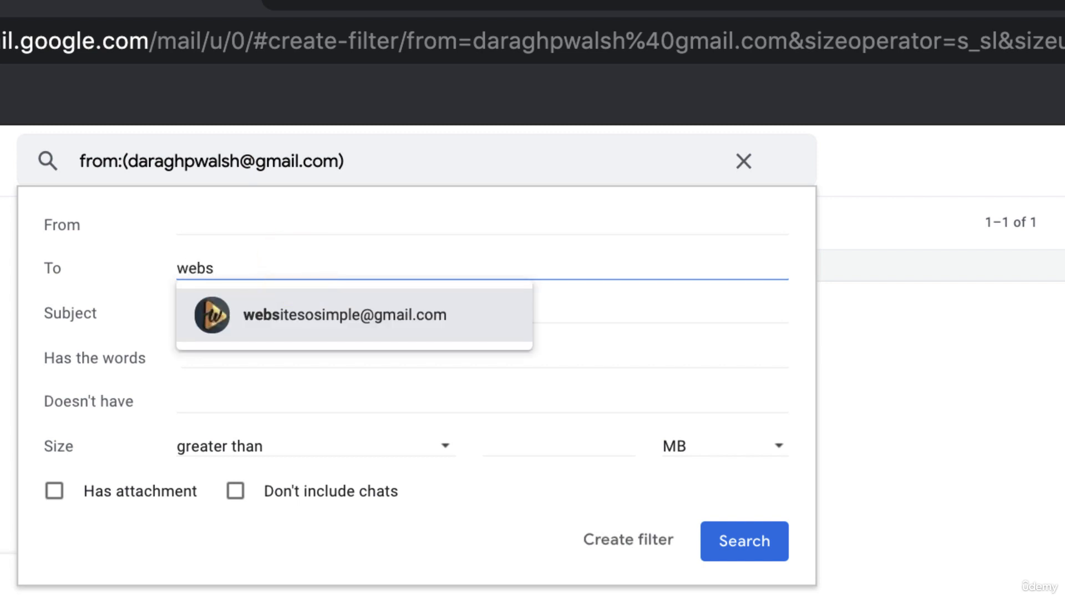
pyautogui.click(339, 314)
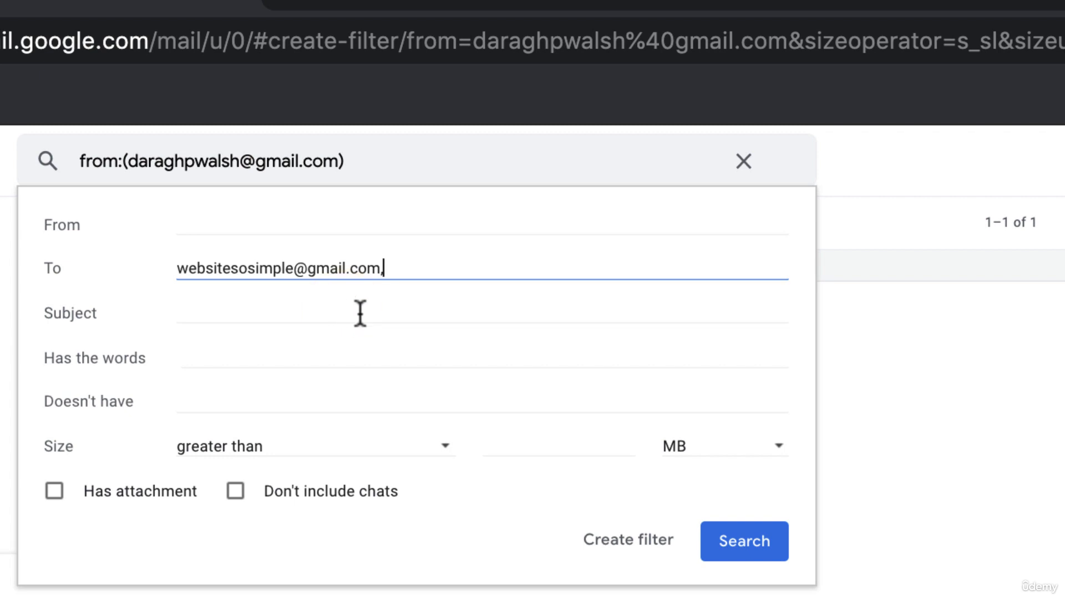
pyautogui.click(624, 536)
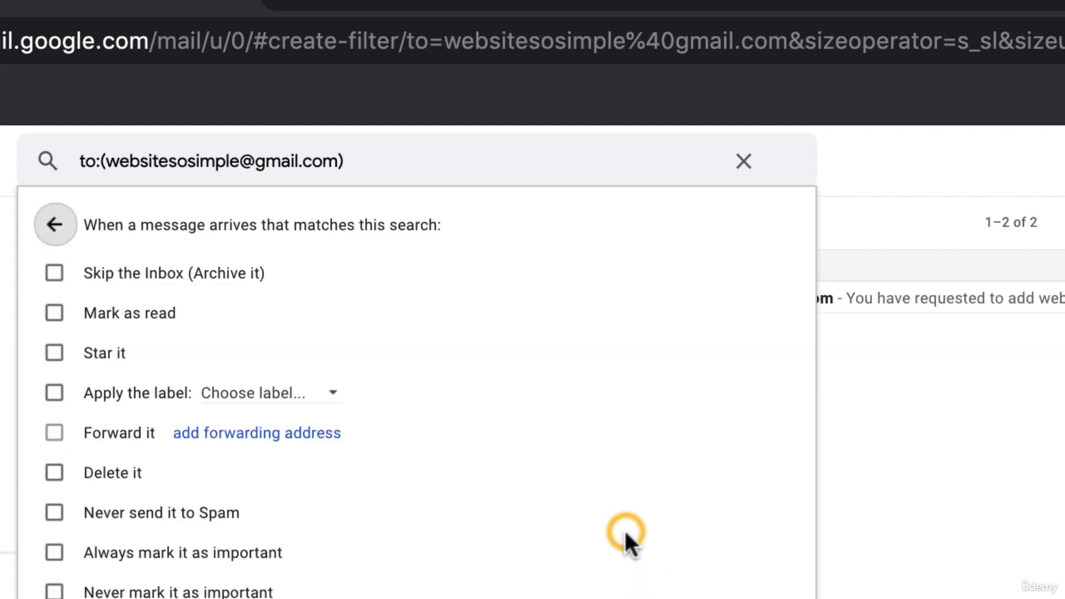
# Have the filter apply a new label named after the website Gmail address, and create the filter
pyautogui.click(54, 393)
pyautogui.click(335, 392)
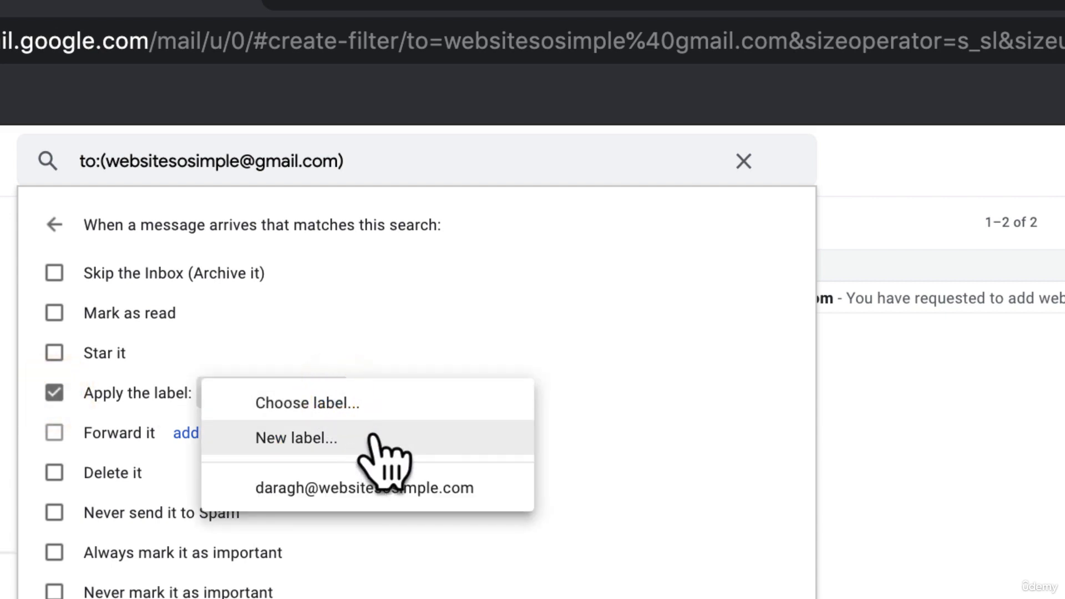
pyautogui.click(396, 436)
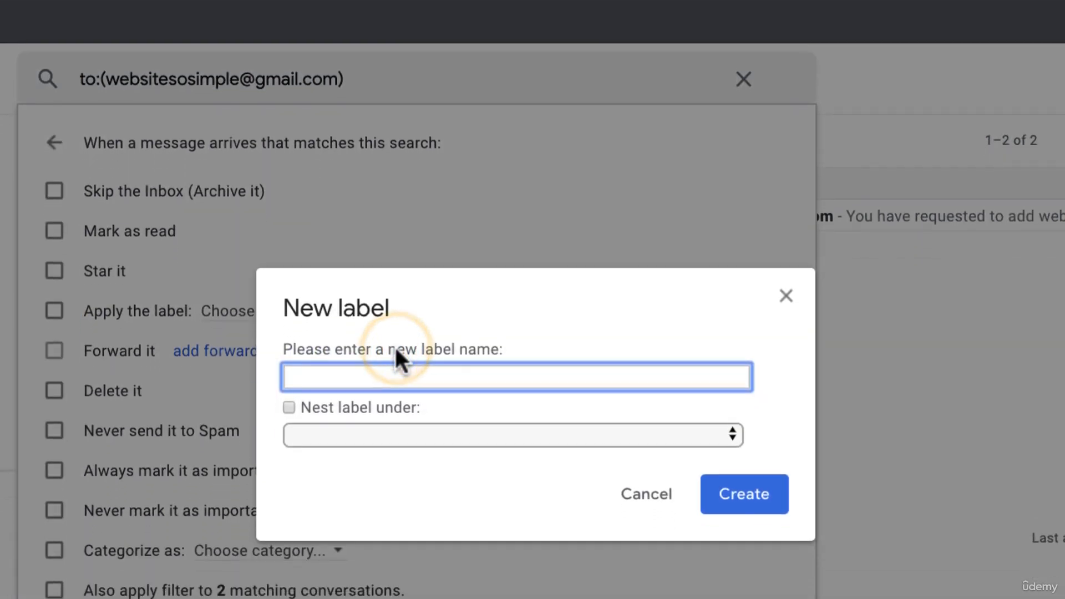
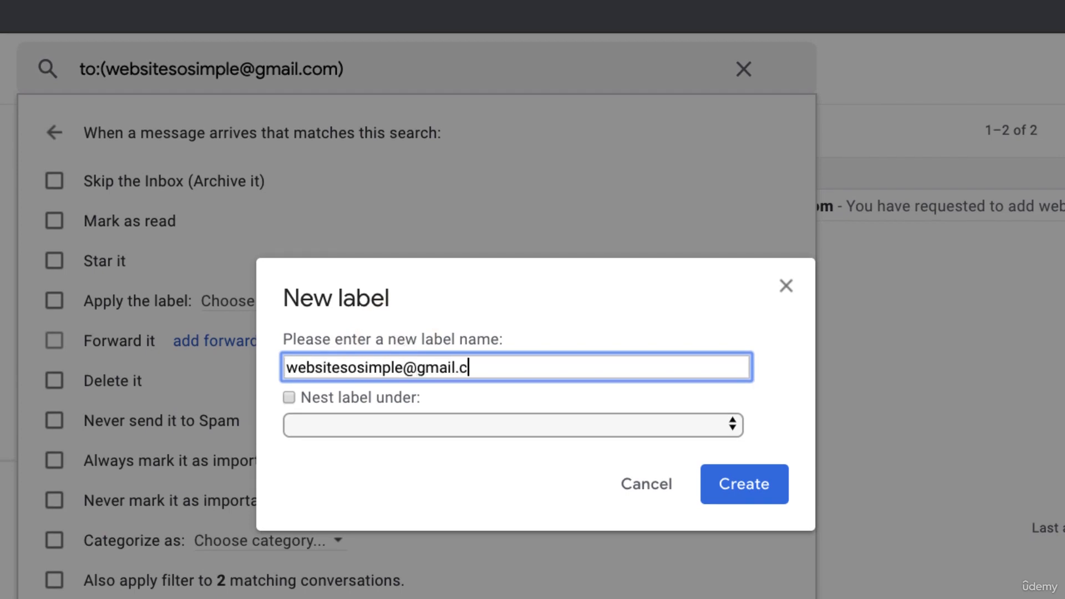
pyautogui.click(726, 473)
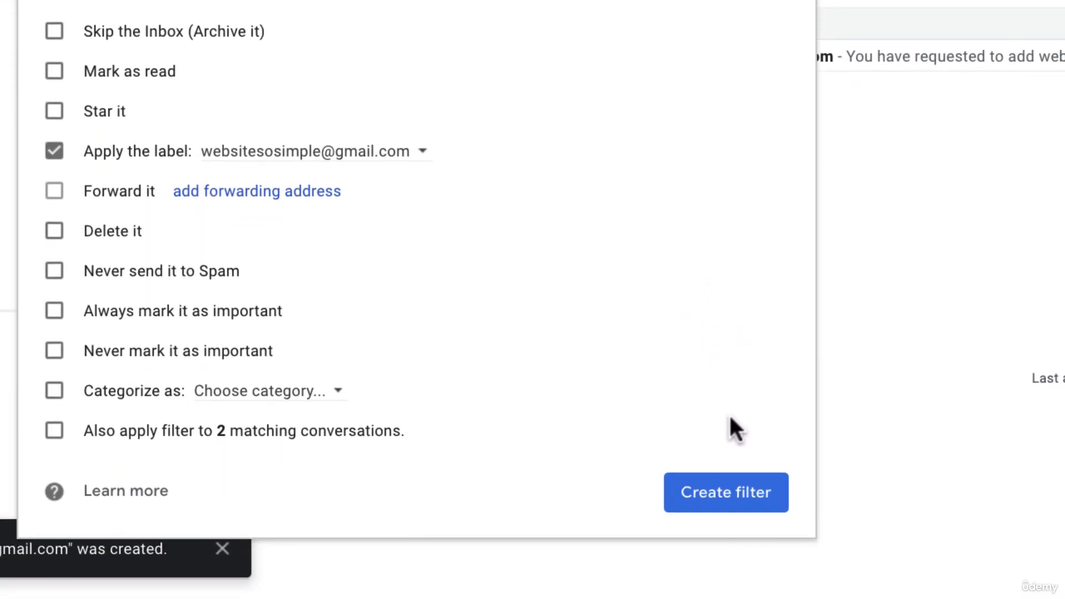
pyautogui.click(740, 491)
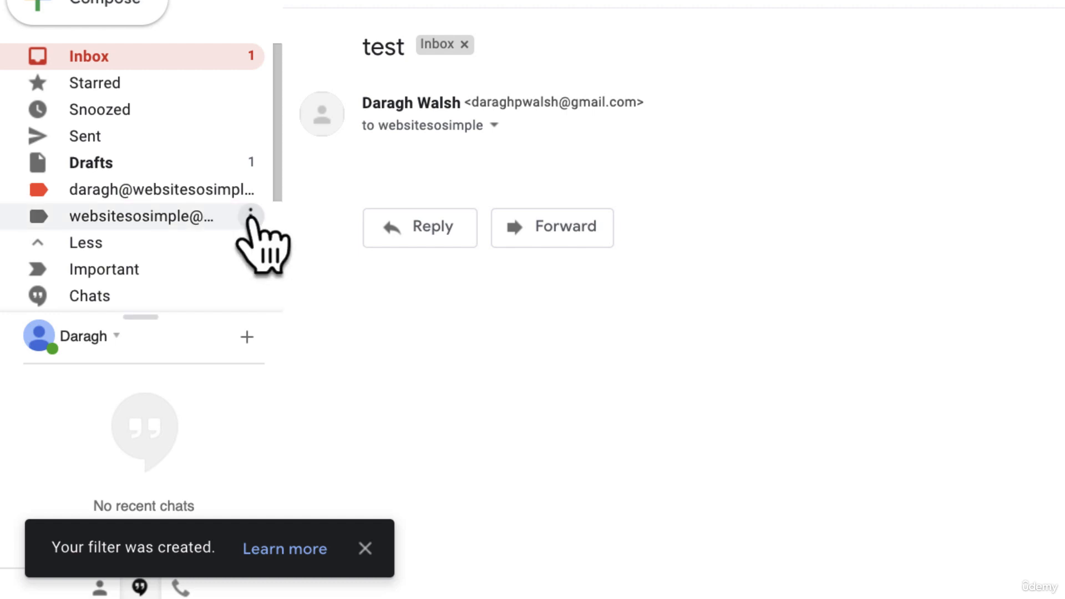
# Give the new address label a light teal colour, then return to the inbox
pyautogui.click(255, 217)
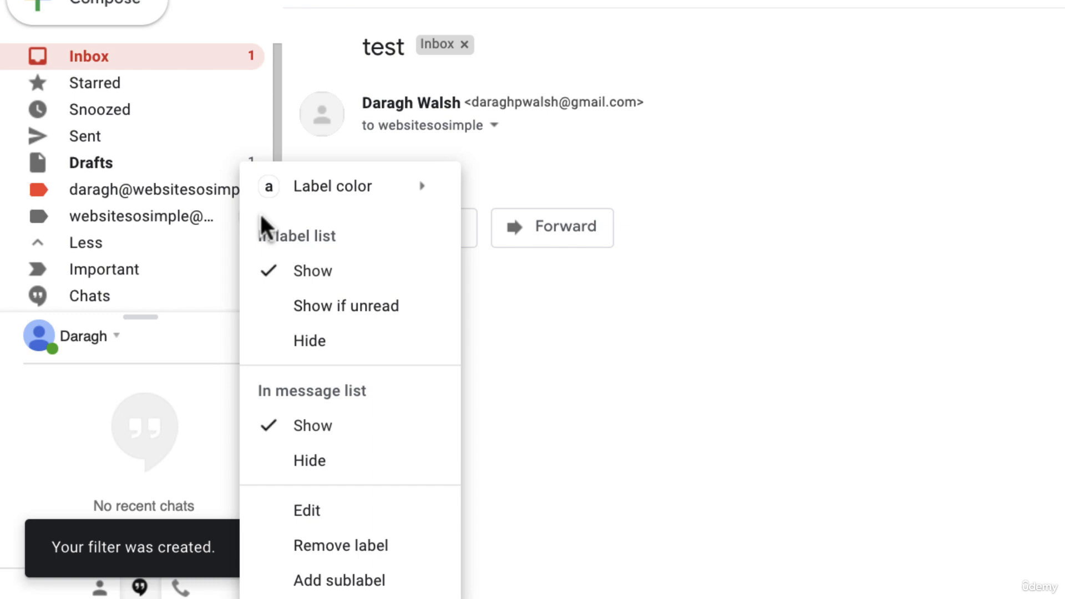
pyautogui.moveTo(353, 191)
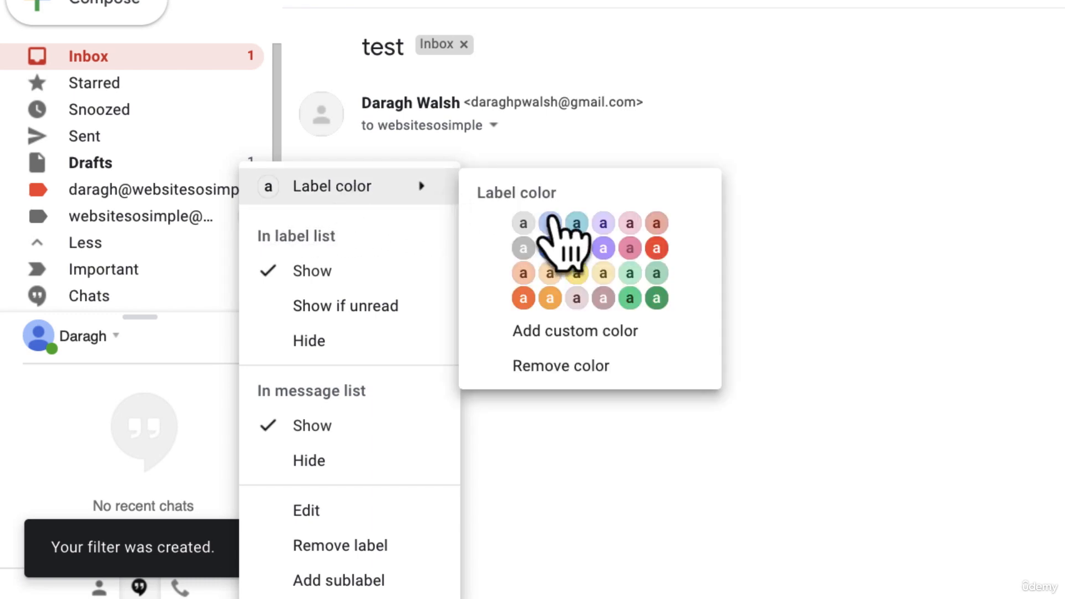
pyautogui.click(579, 221)
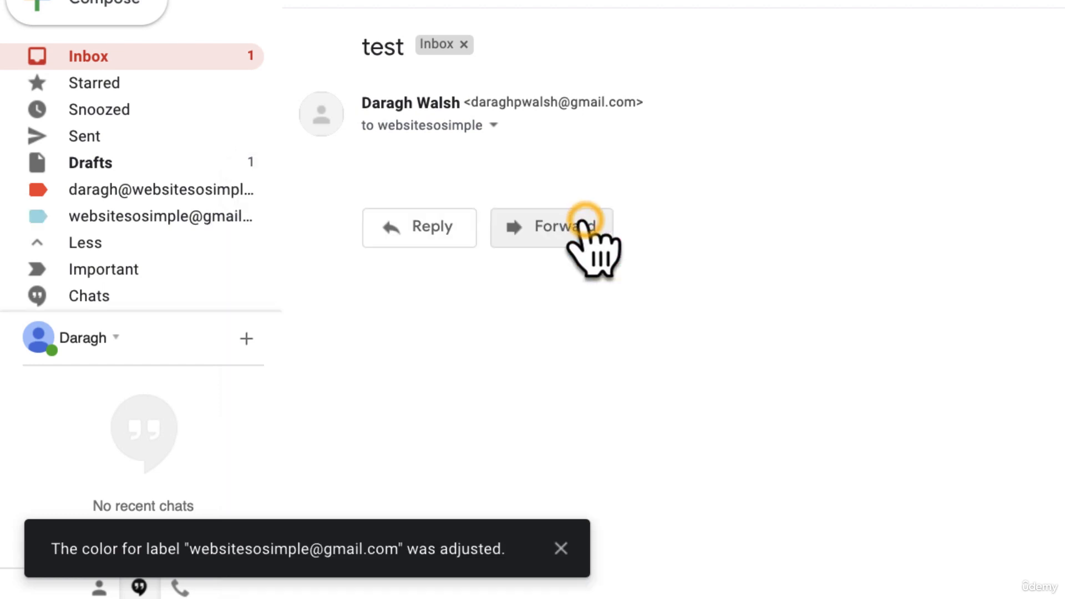
pyautogui.click(162, 52)
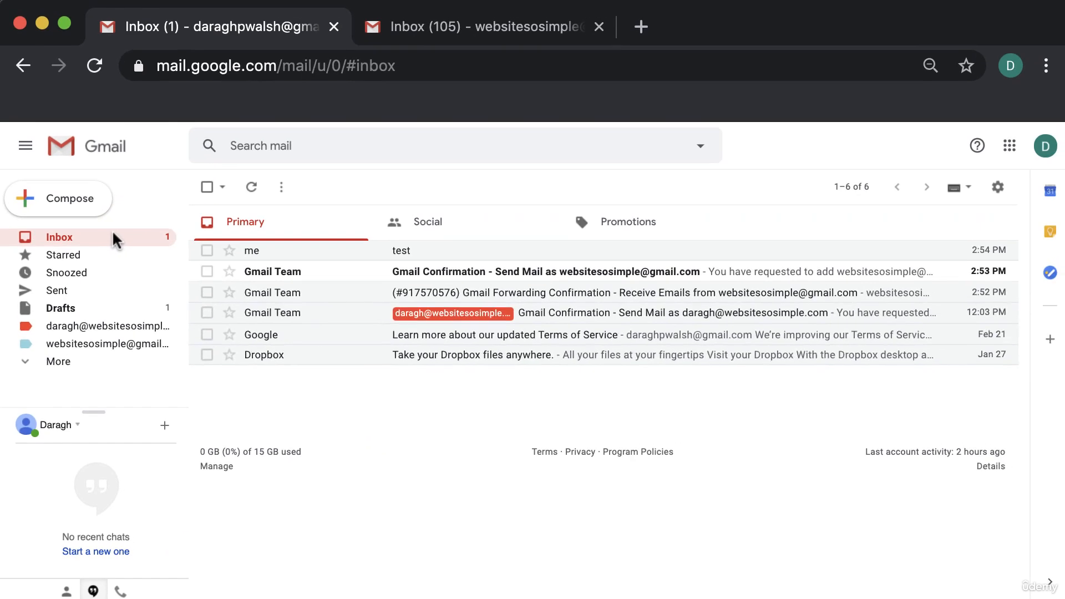
# Send a second message with subject 'test 2' to the website Gmail address
pyautogui.click(76, 205)
pyautogui.write('webs')
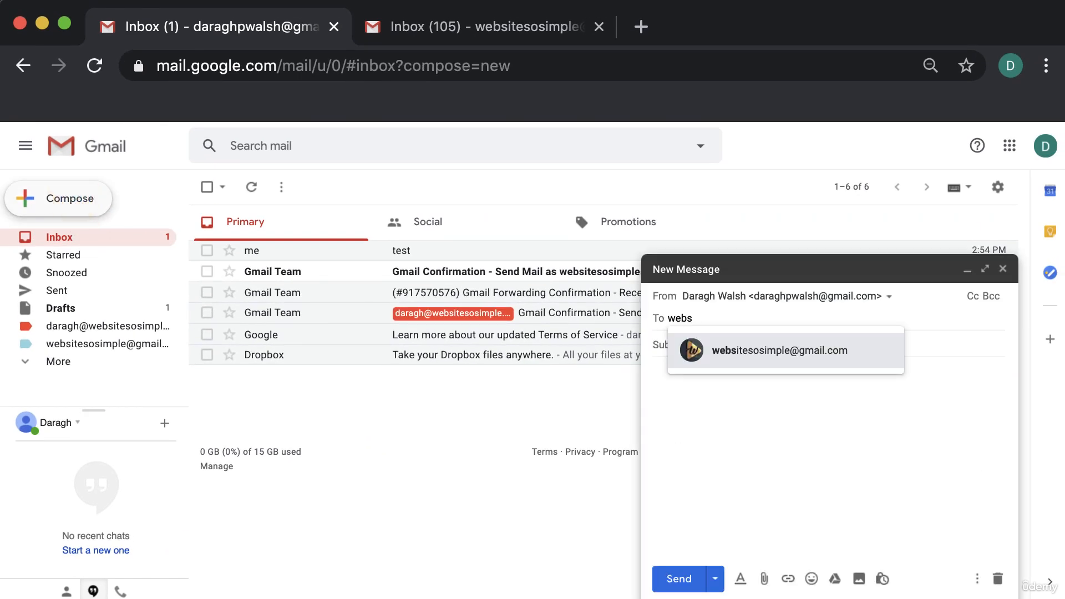
pyautogui.click(746, 353)
pyautogui.press('Tab')
pyautogui.write('test 2')
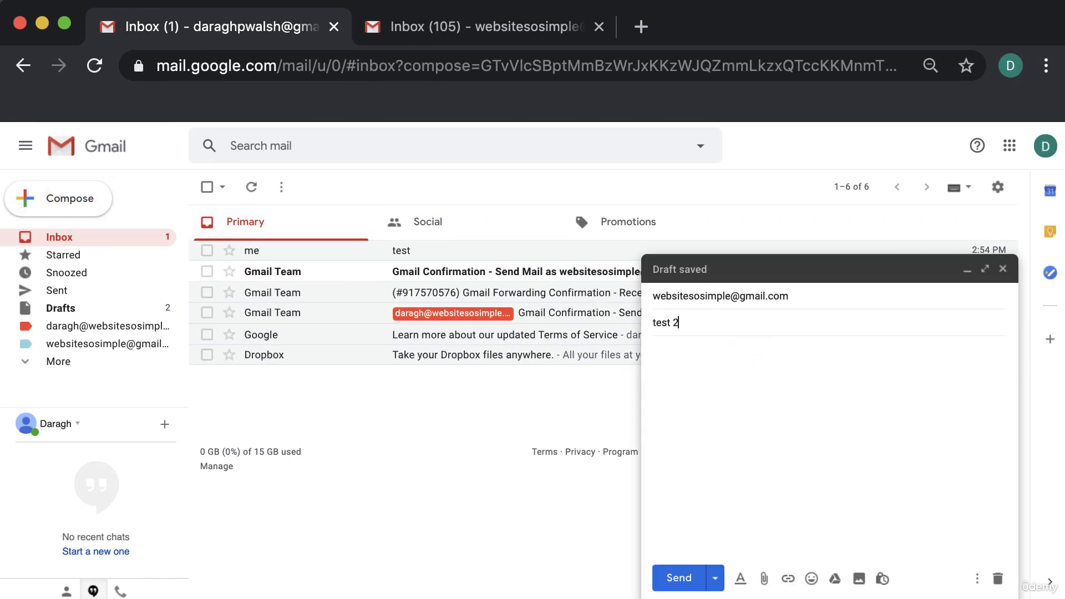
pyautogui.click(683, 578)
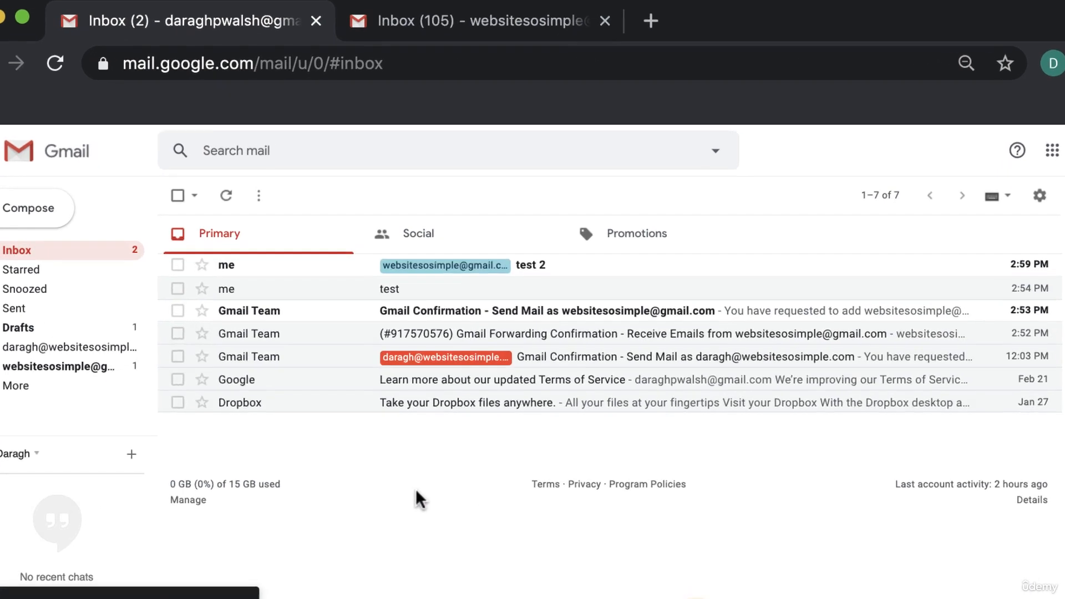